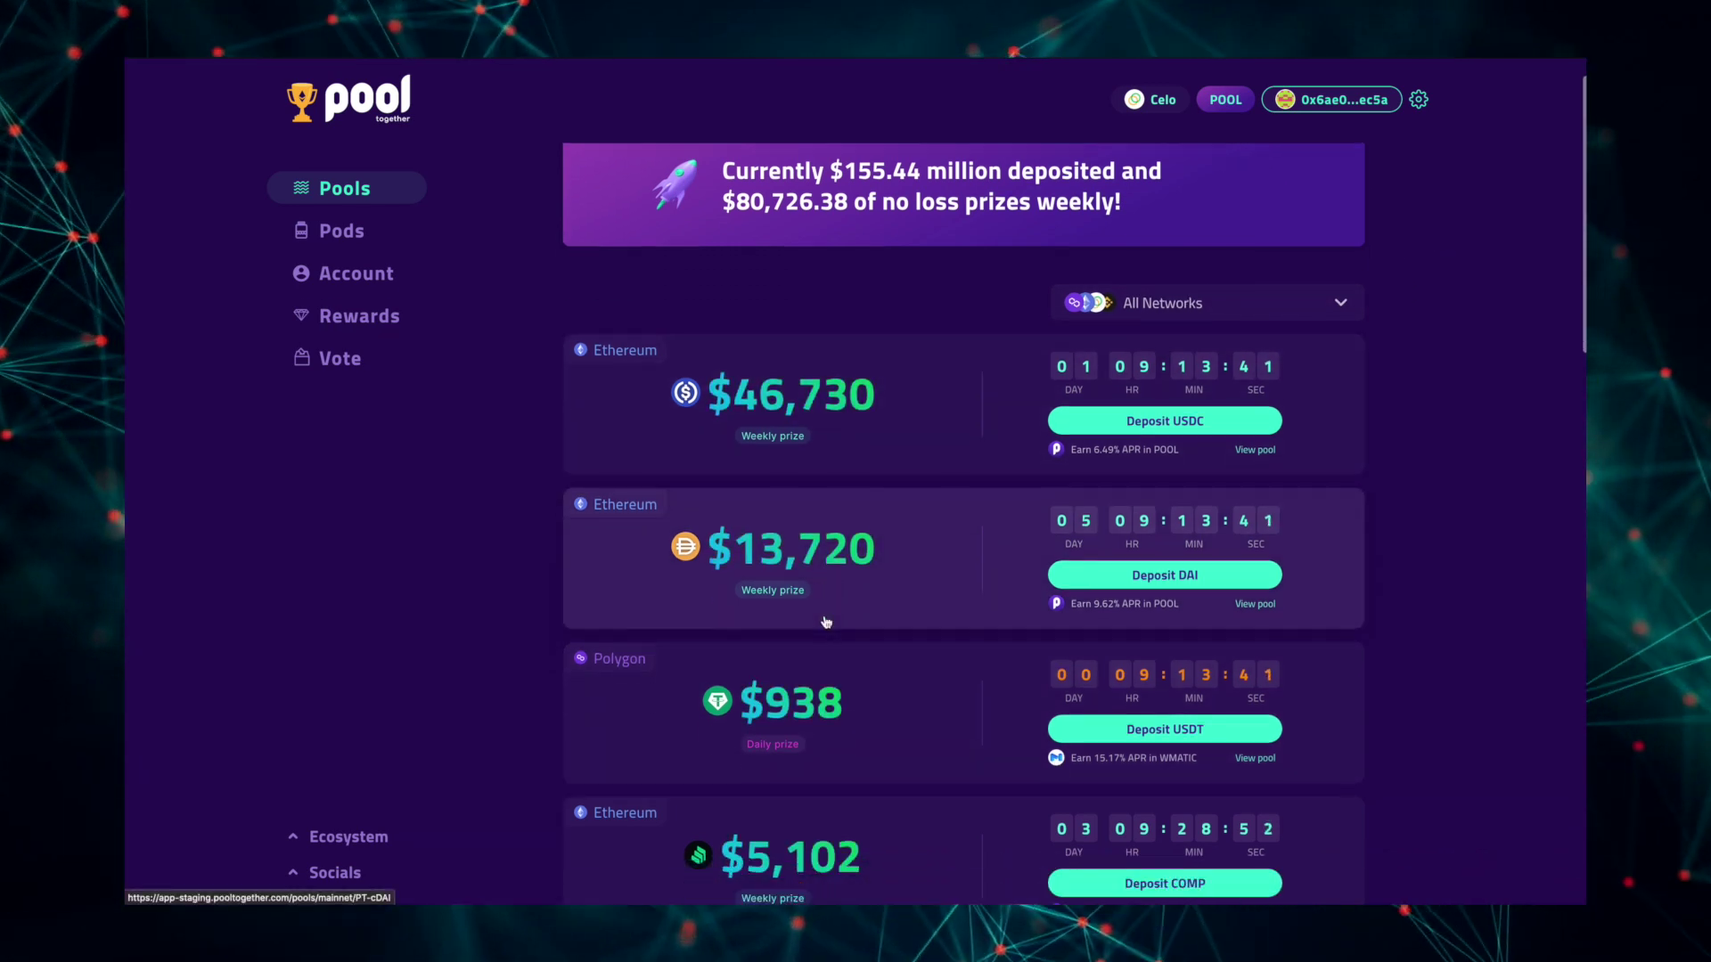
scroll(826, 622, "down", 7)
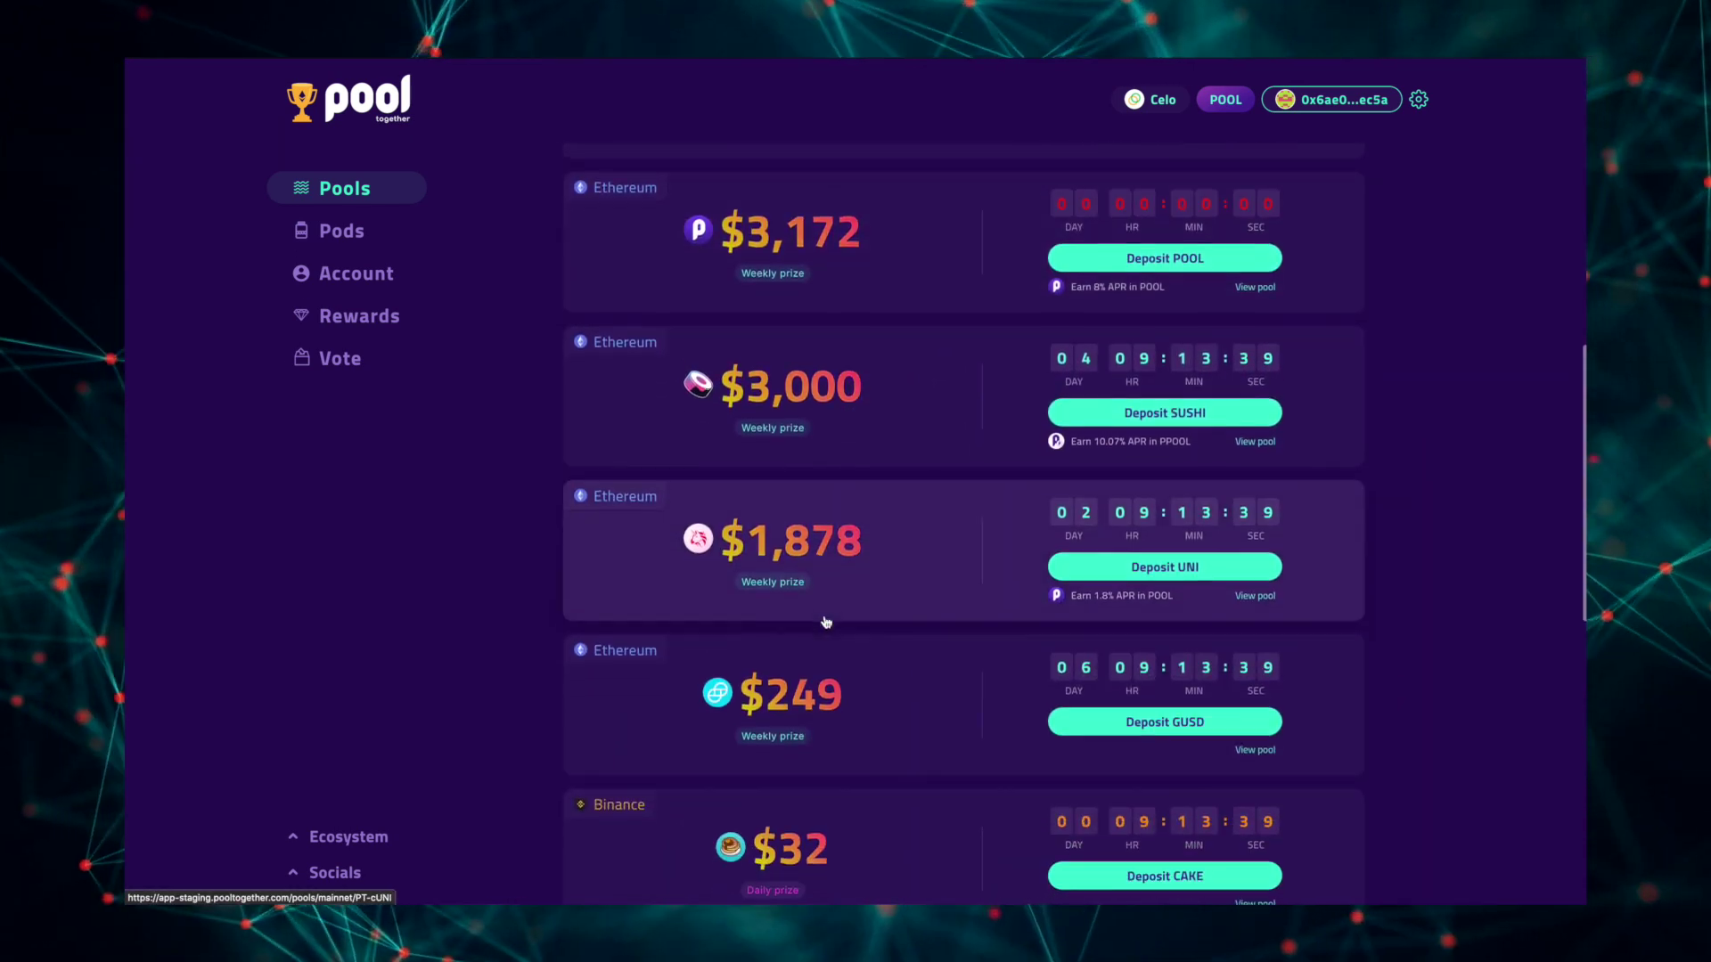
Browse the PoolTogether pool list and open the All Networks filter.
scroll(826, 622, "up", 9)
scroll(826, 621, "up", 3)
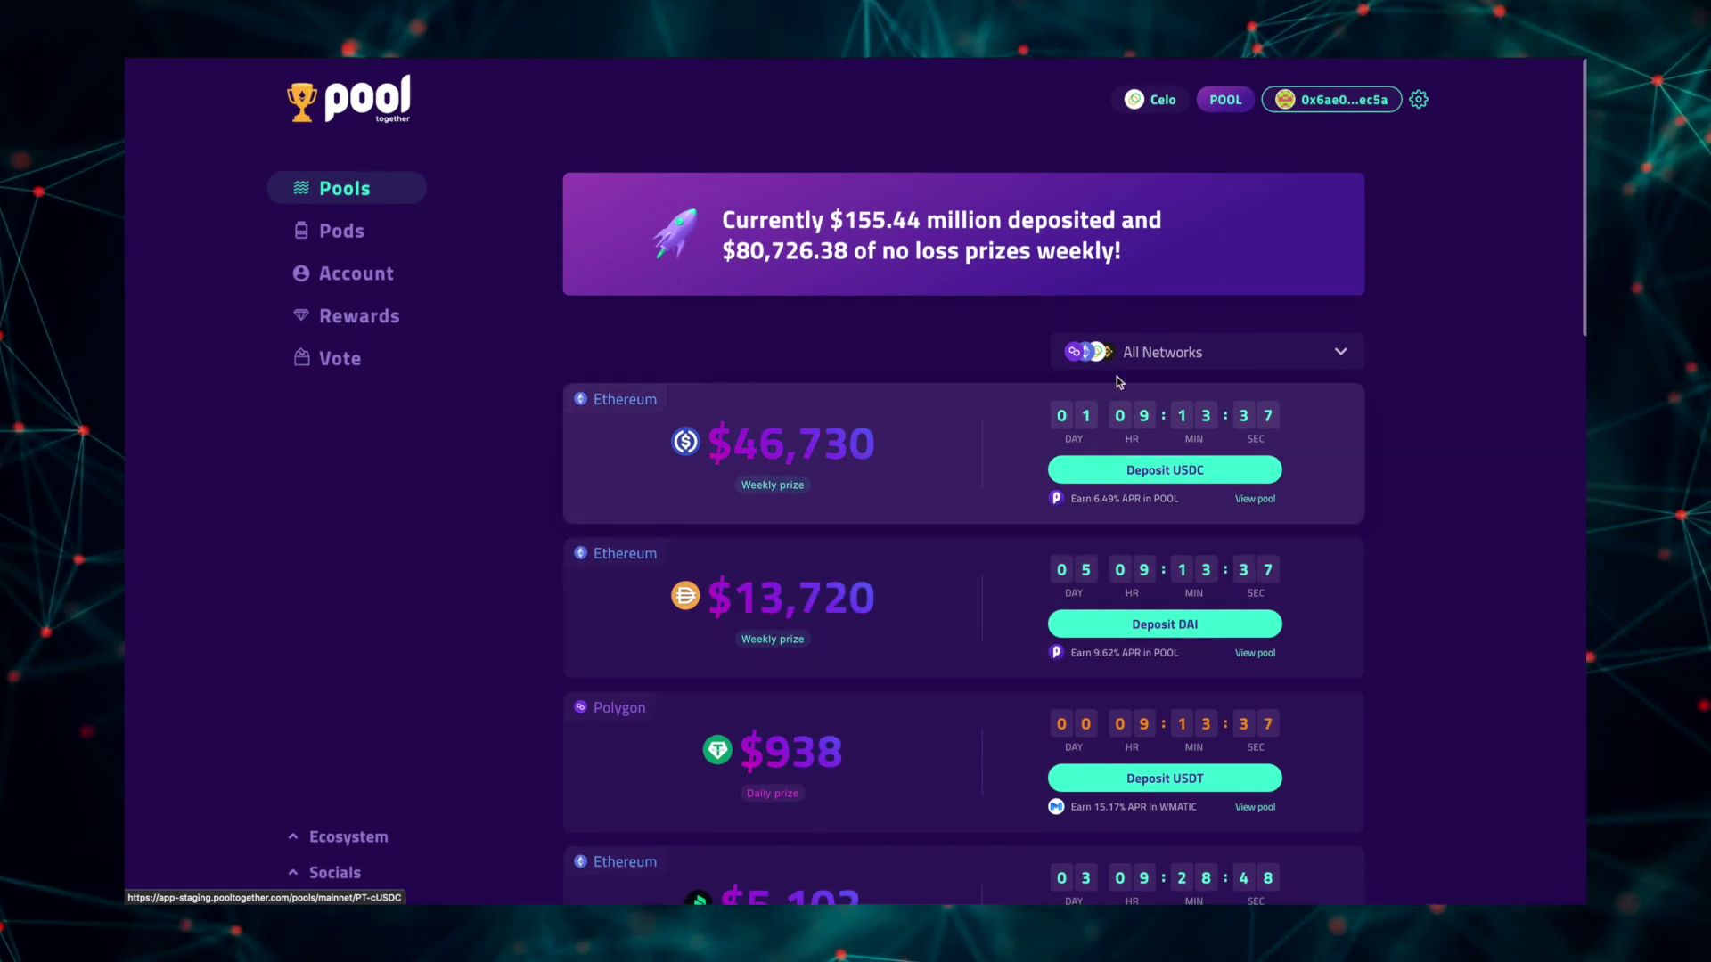
left_click(1088, 352)
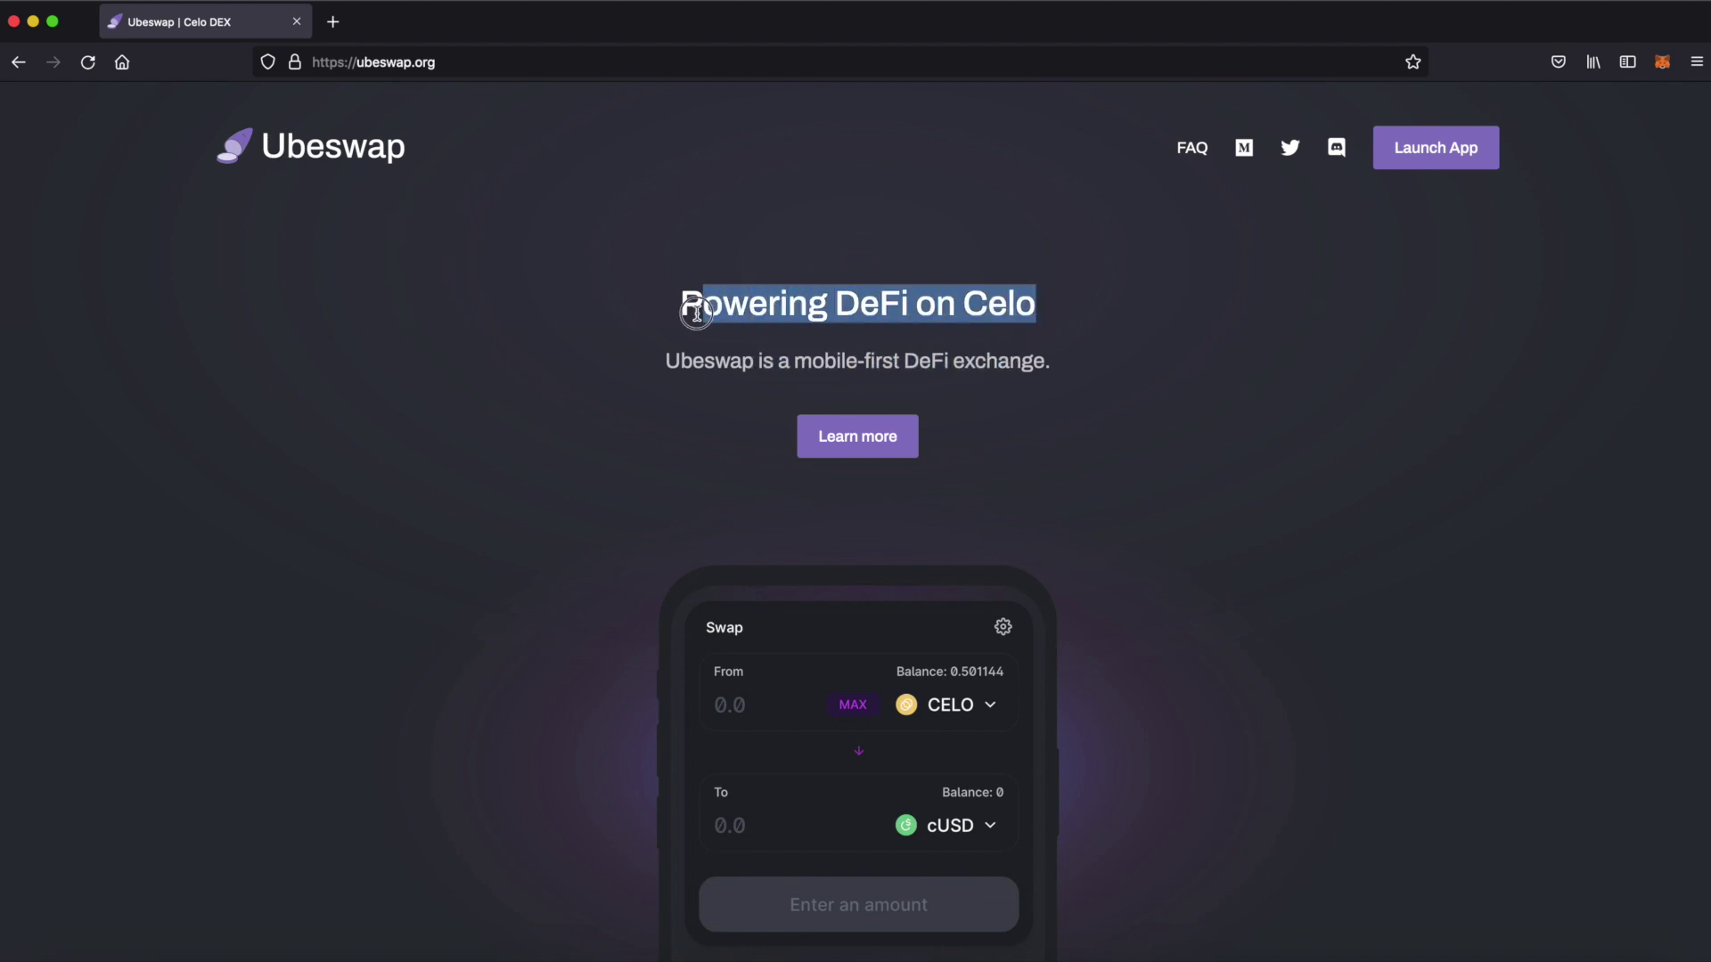
Launch the Ubeswap swap app in a new tab from the homepage.
left_click_drag(1054, 300, 854, 298)
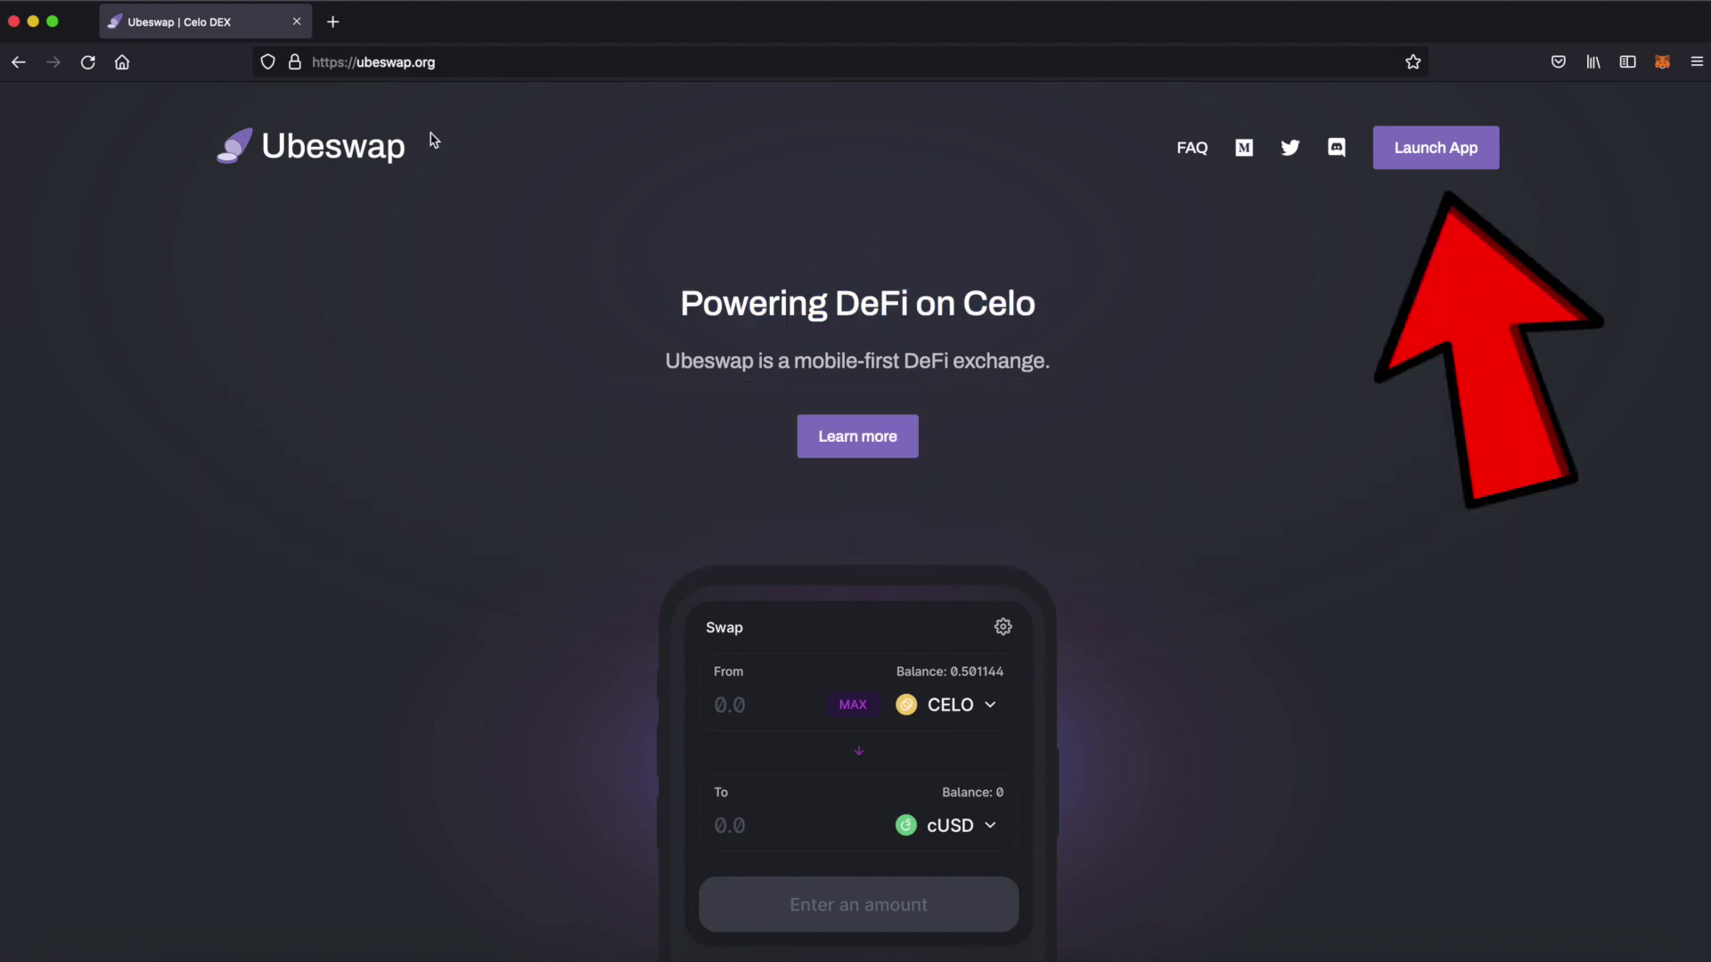
left_click(1459, 152)
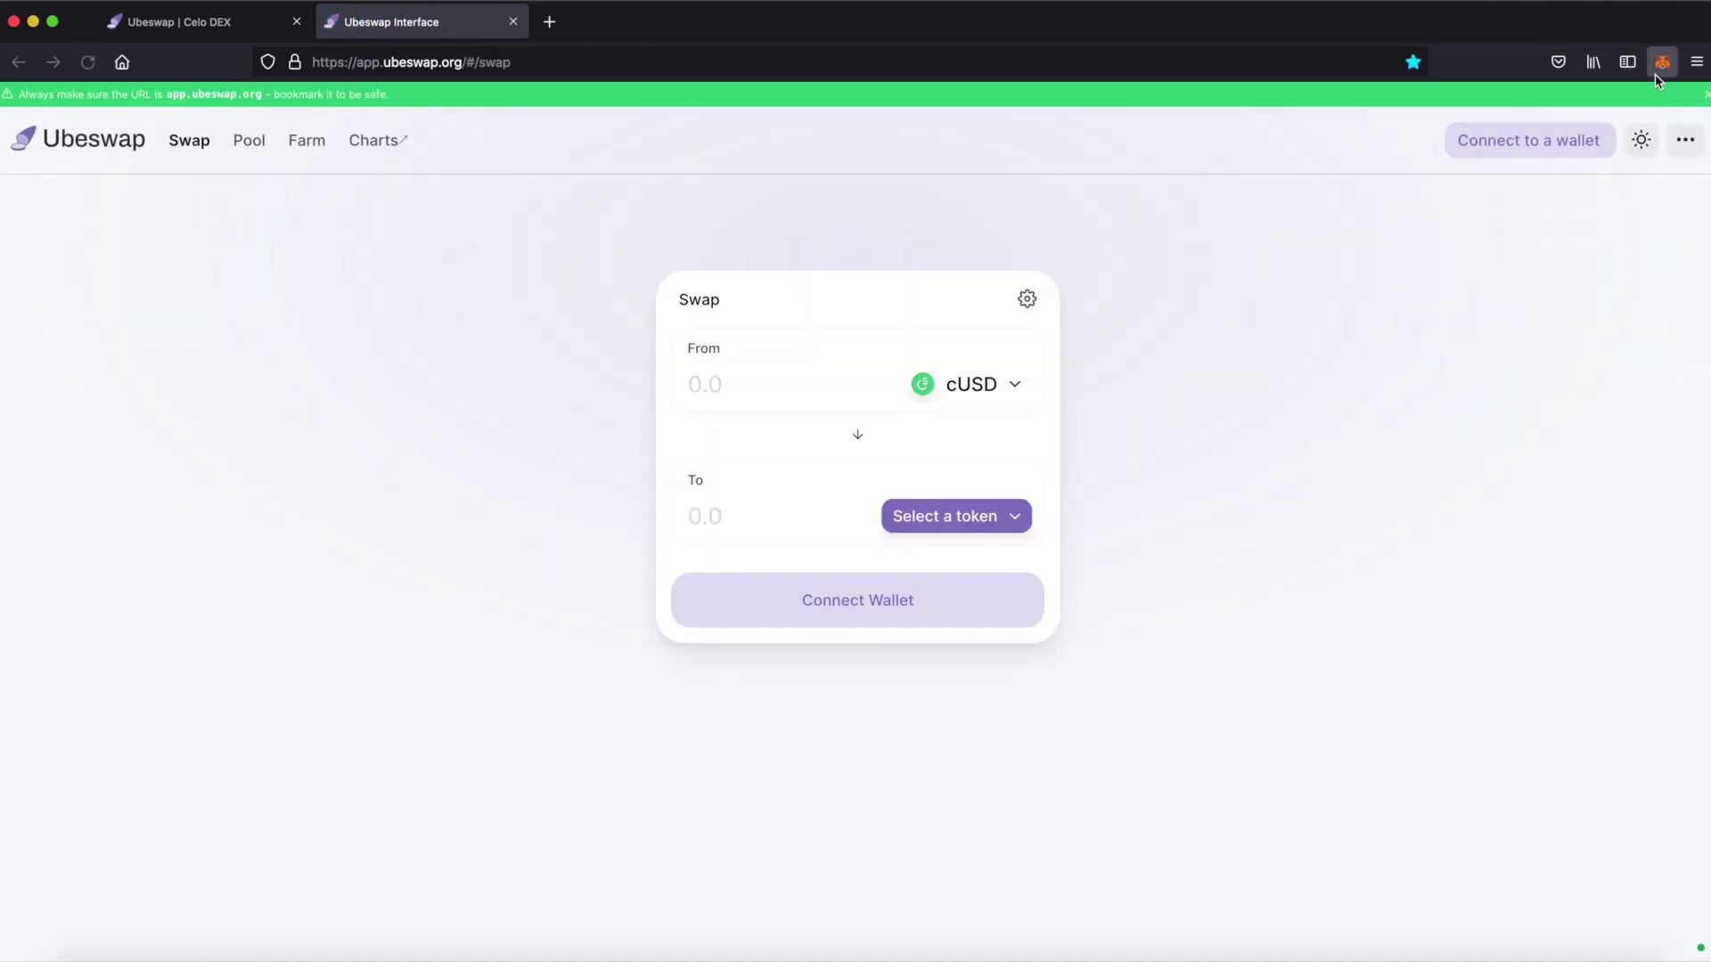
left_click(1659, 70)
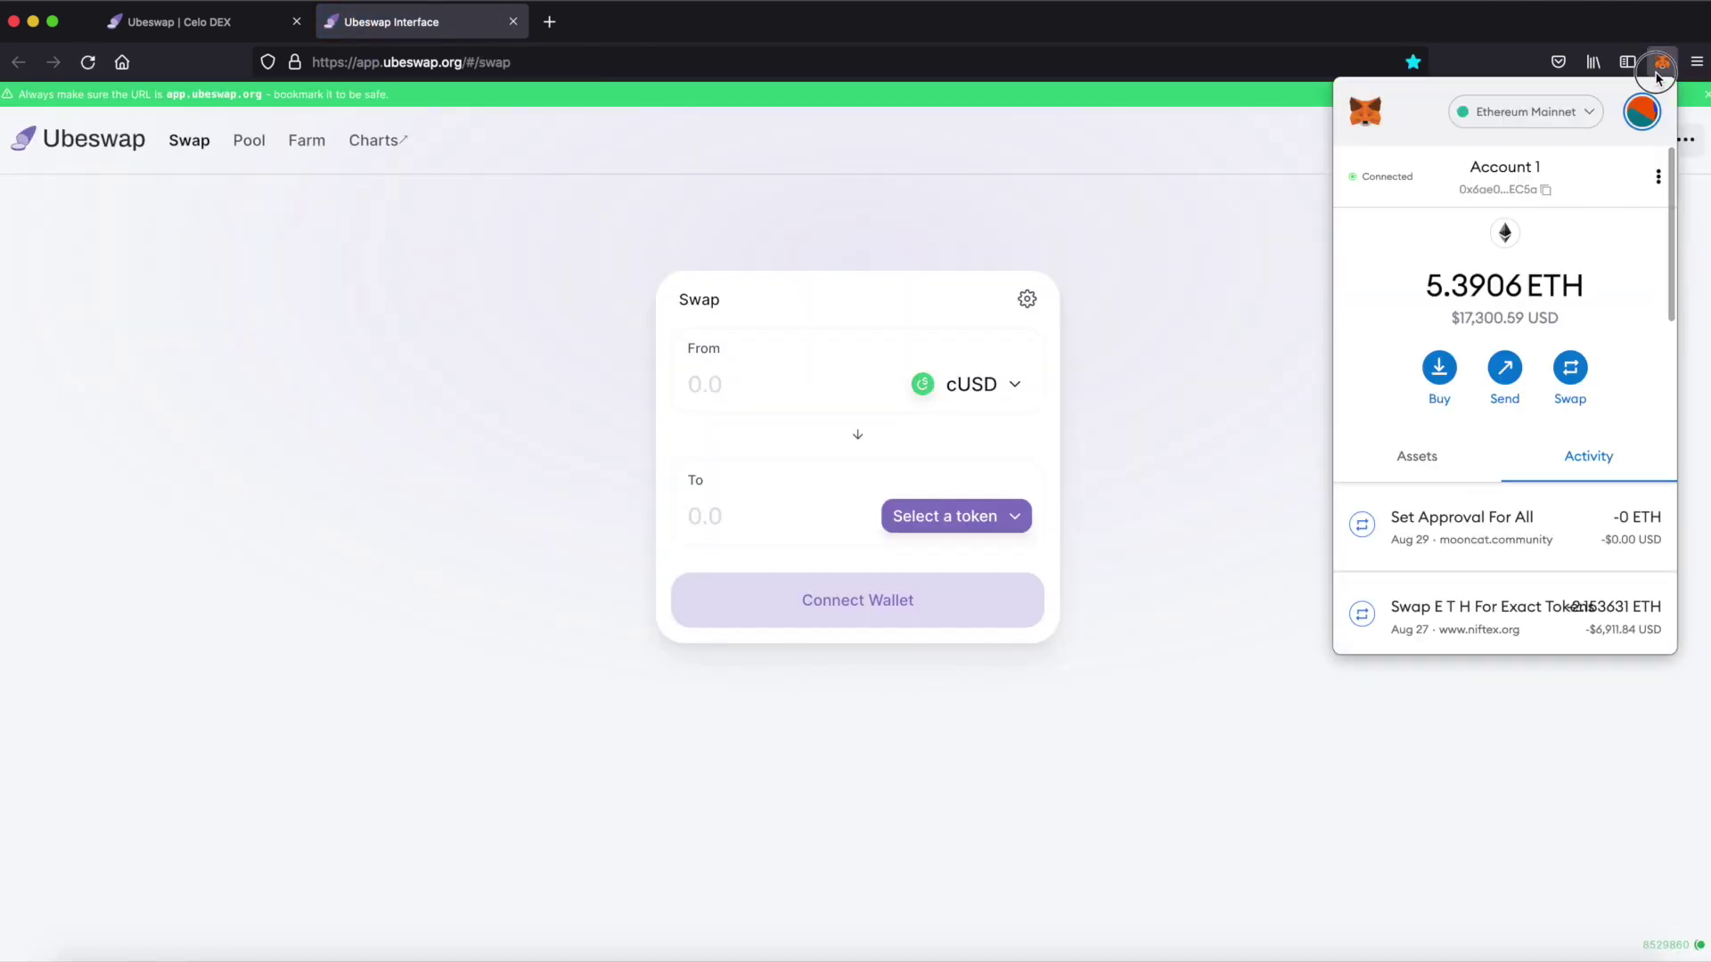
left_click(1659, 67)
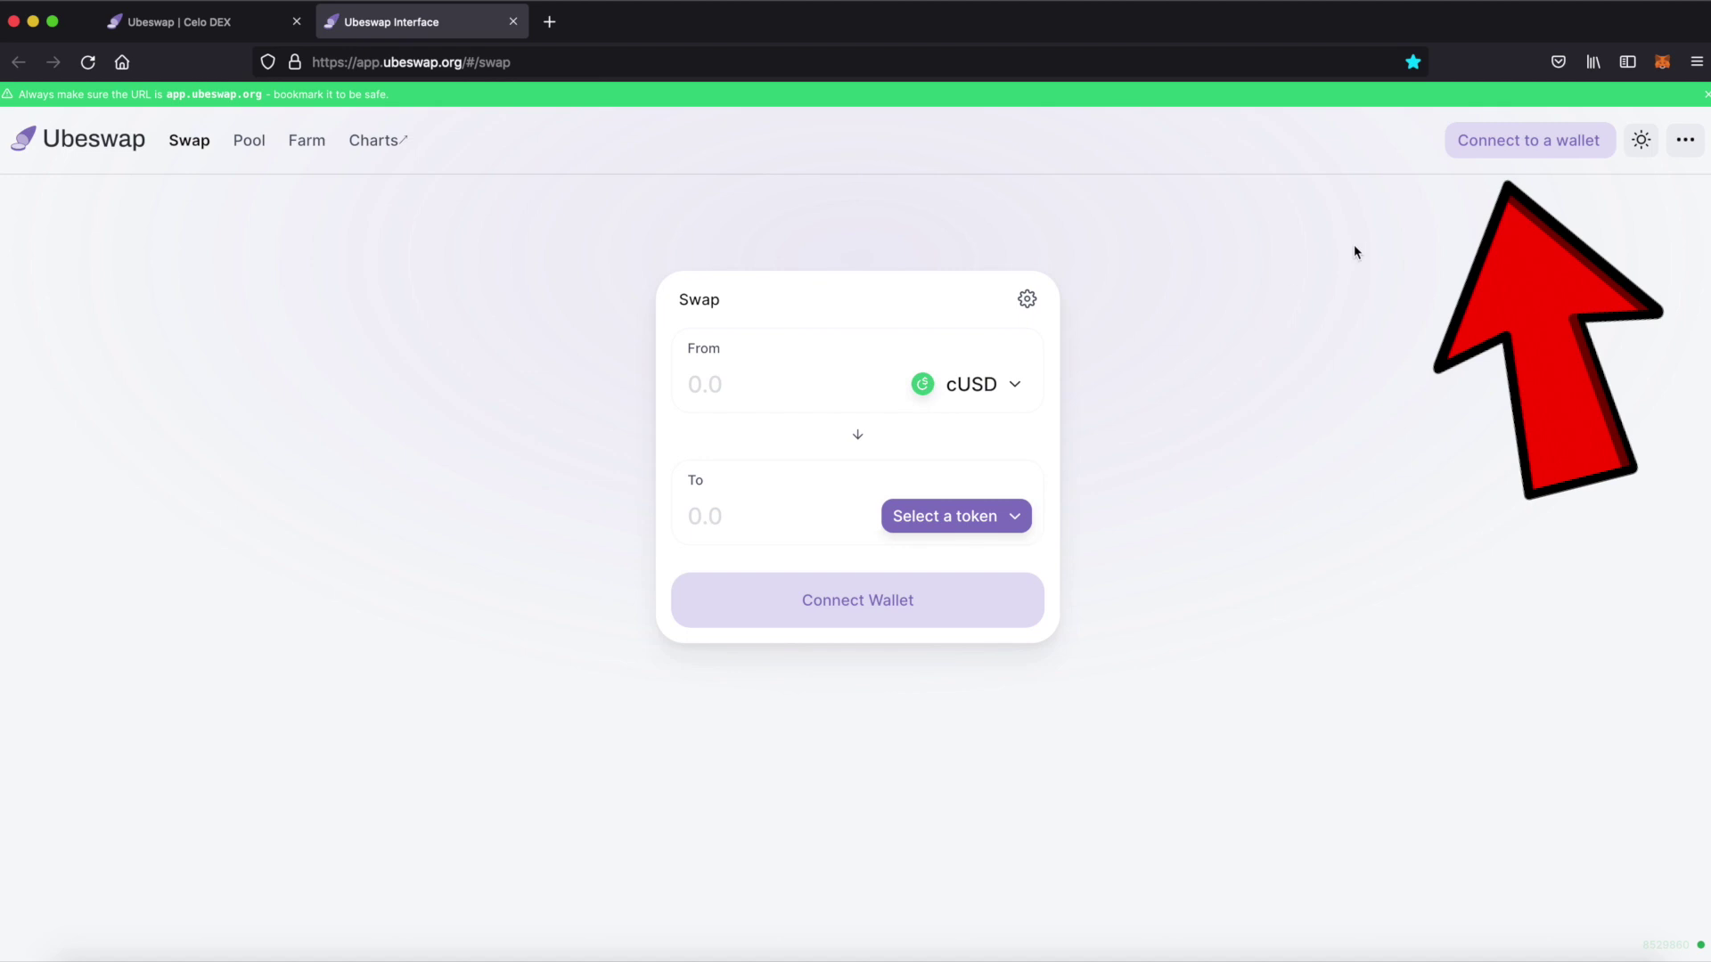
scroll(1557, 149, "up", 3)
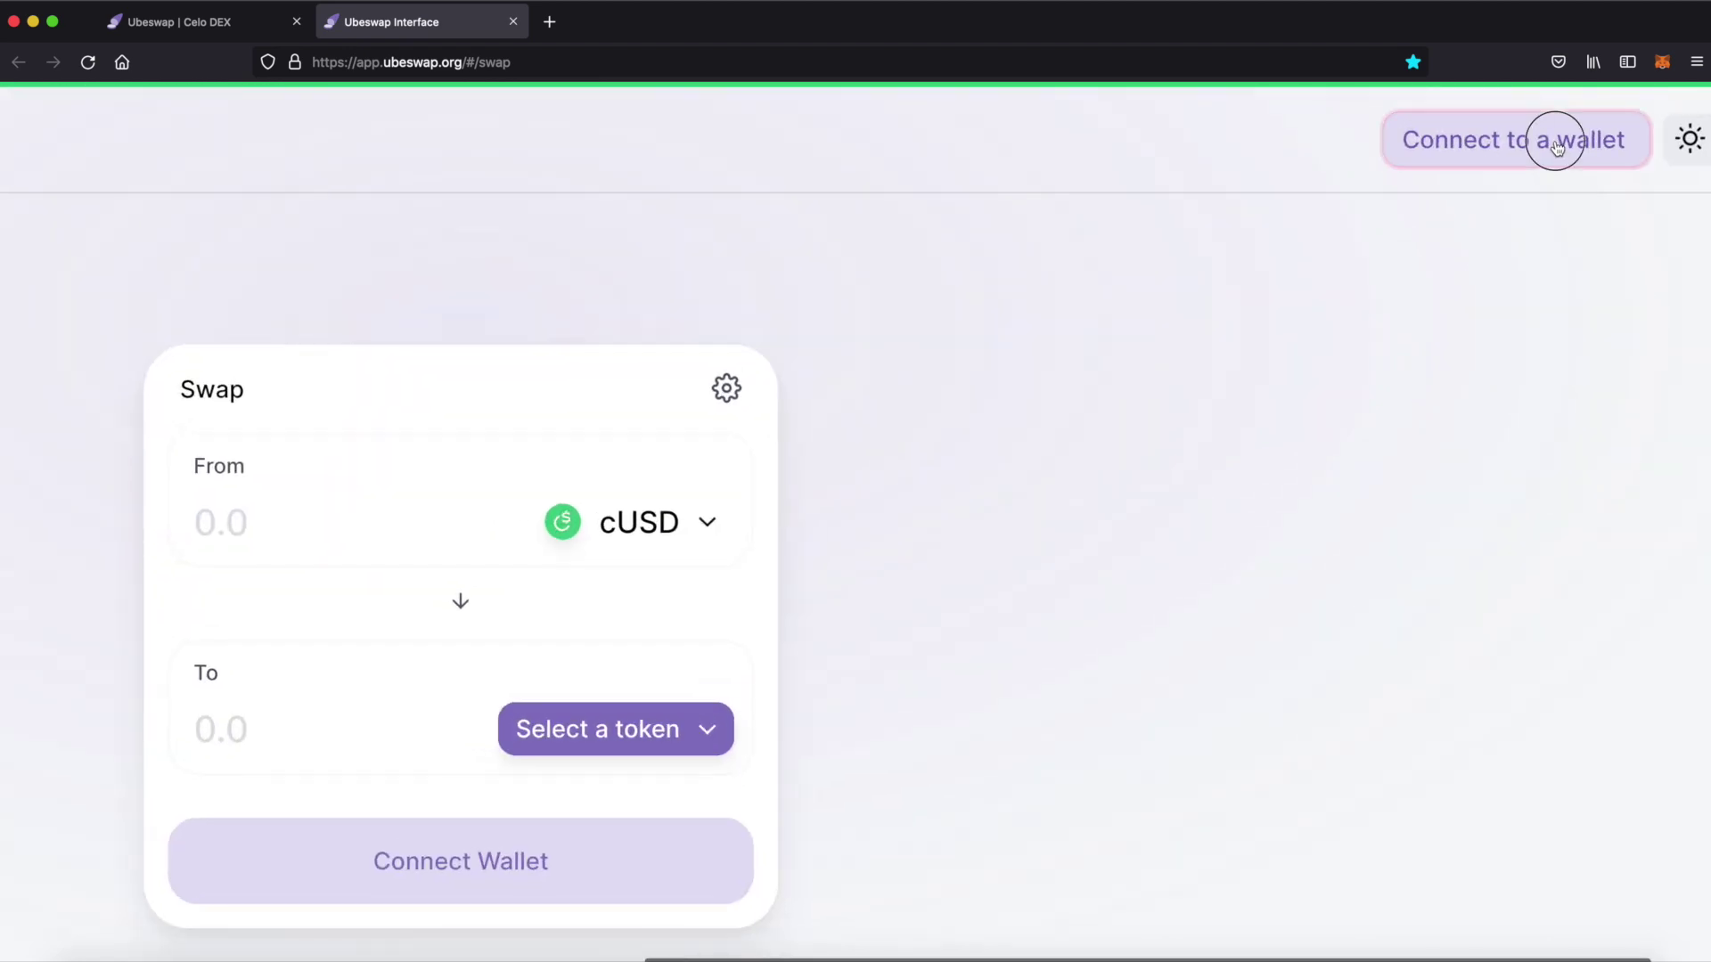
Connect MetaMask to Ubeswap and approve switching the wallet to the Celo network.
left_click(1558, 146)
left_click(307, 640)
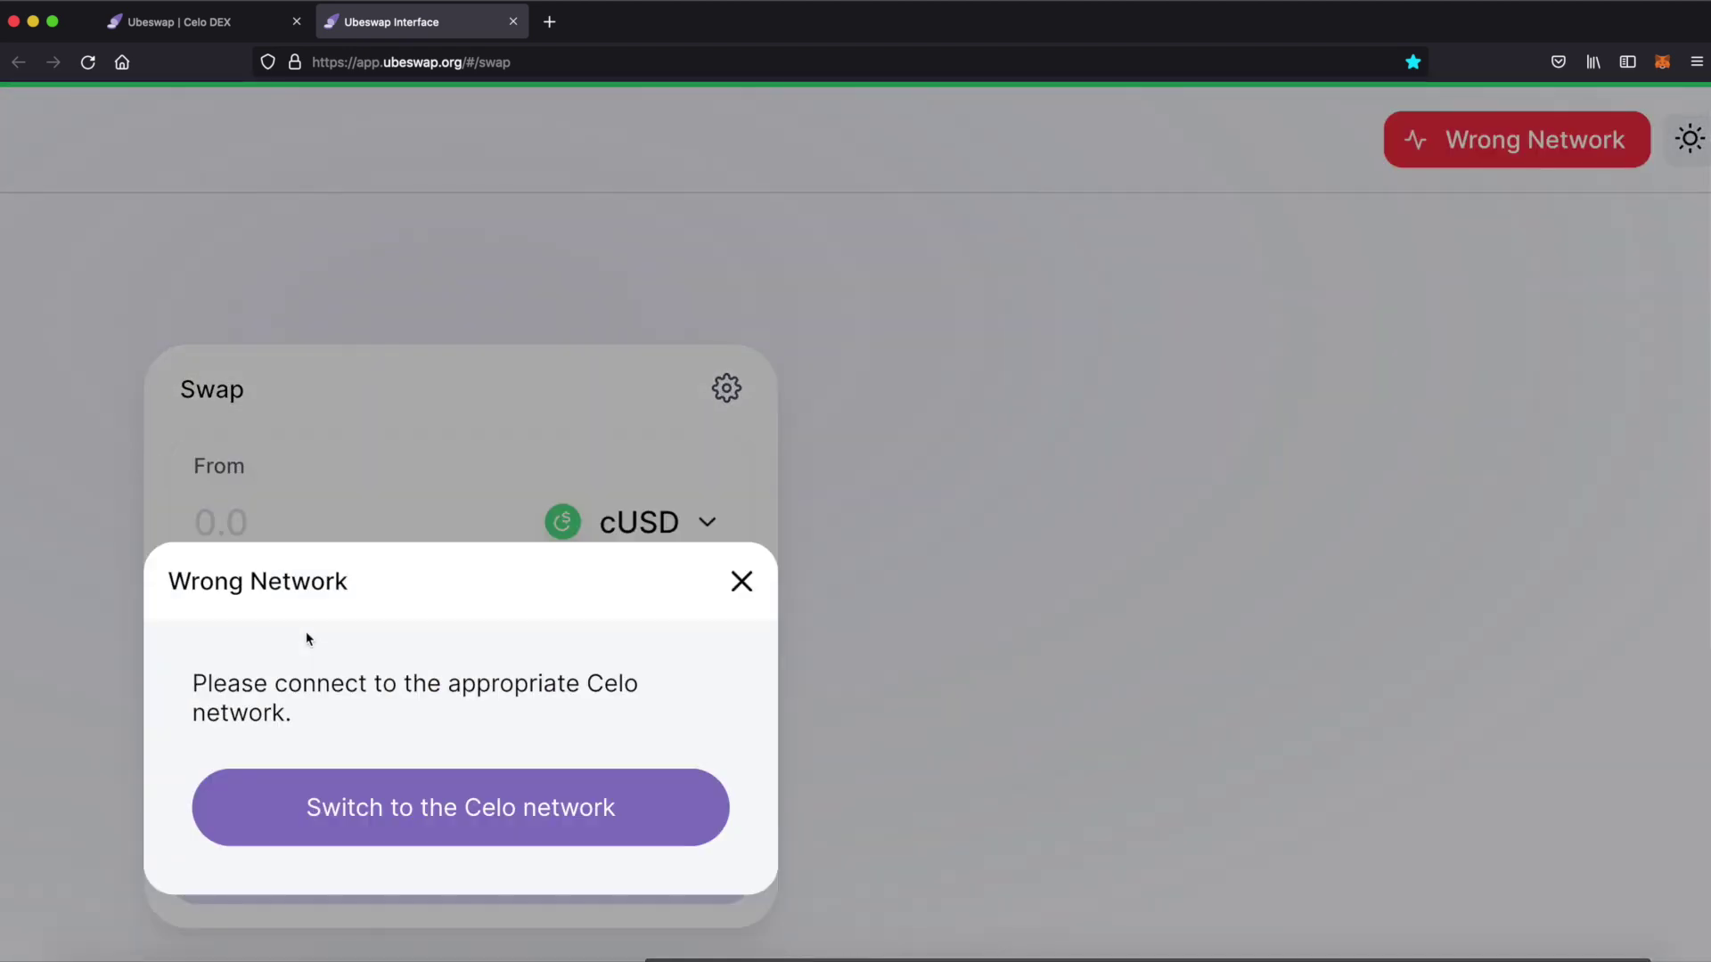
left_click(473, 809)
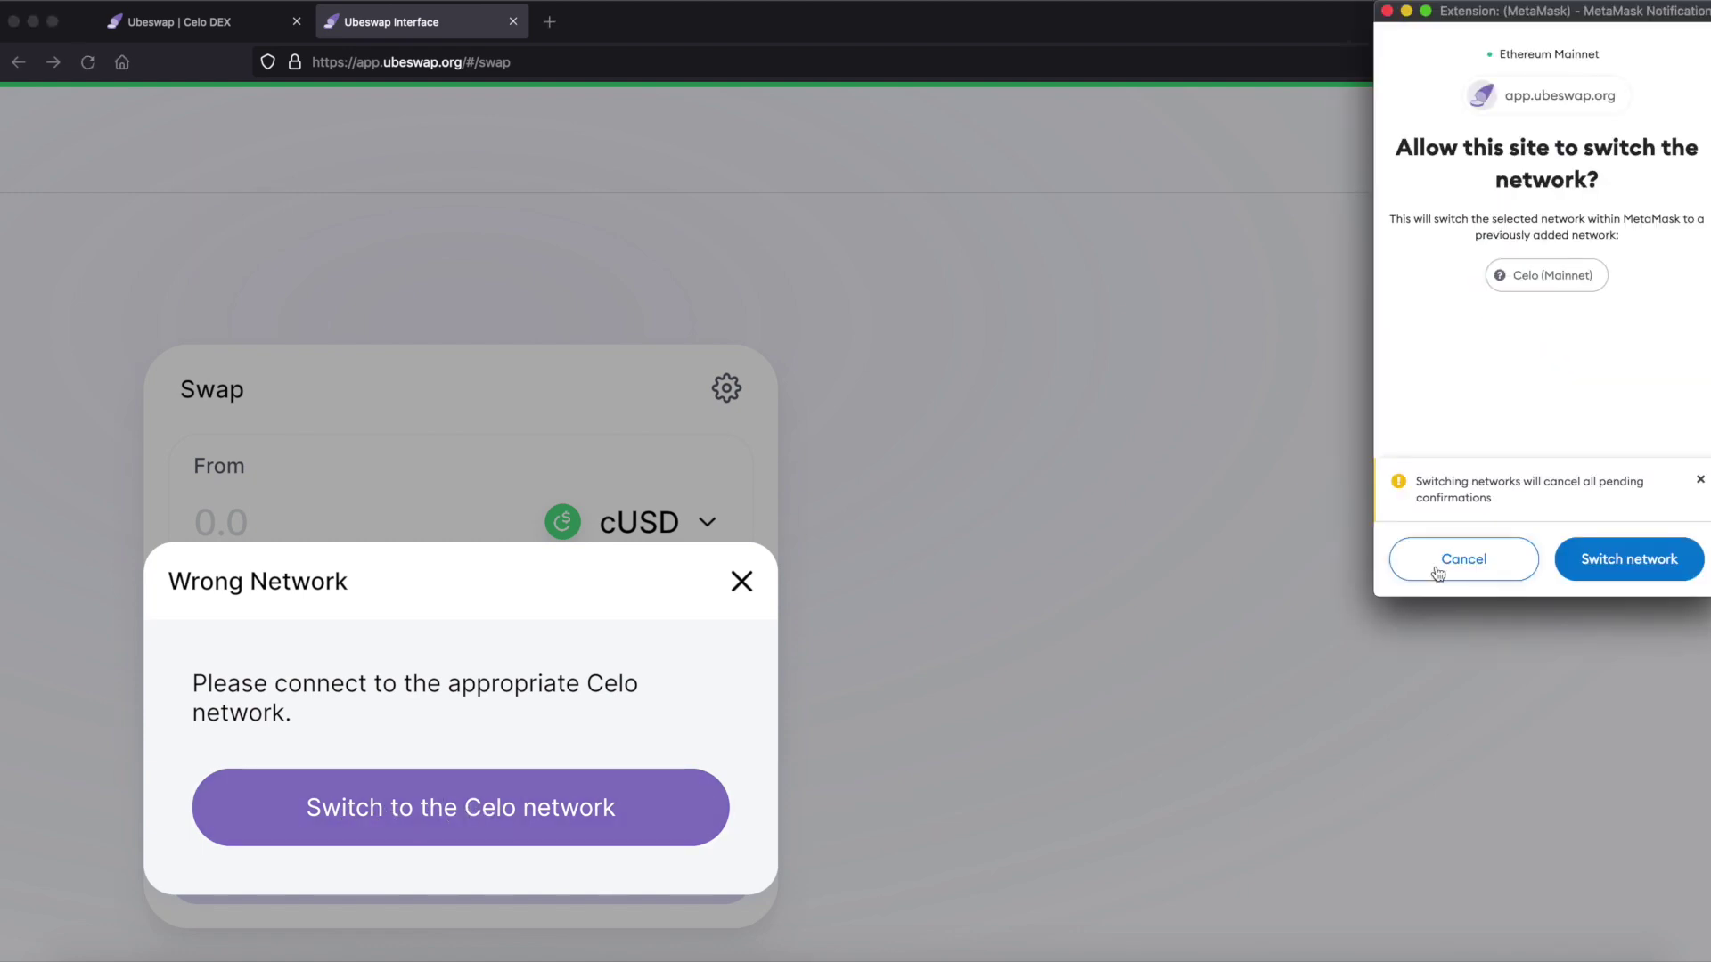
left_click(1605, 557)
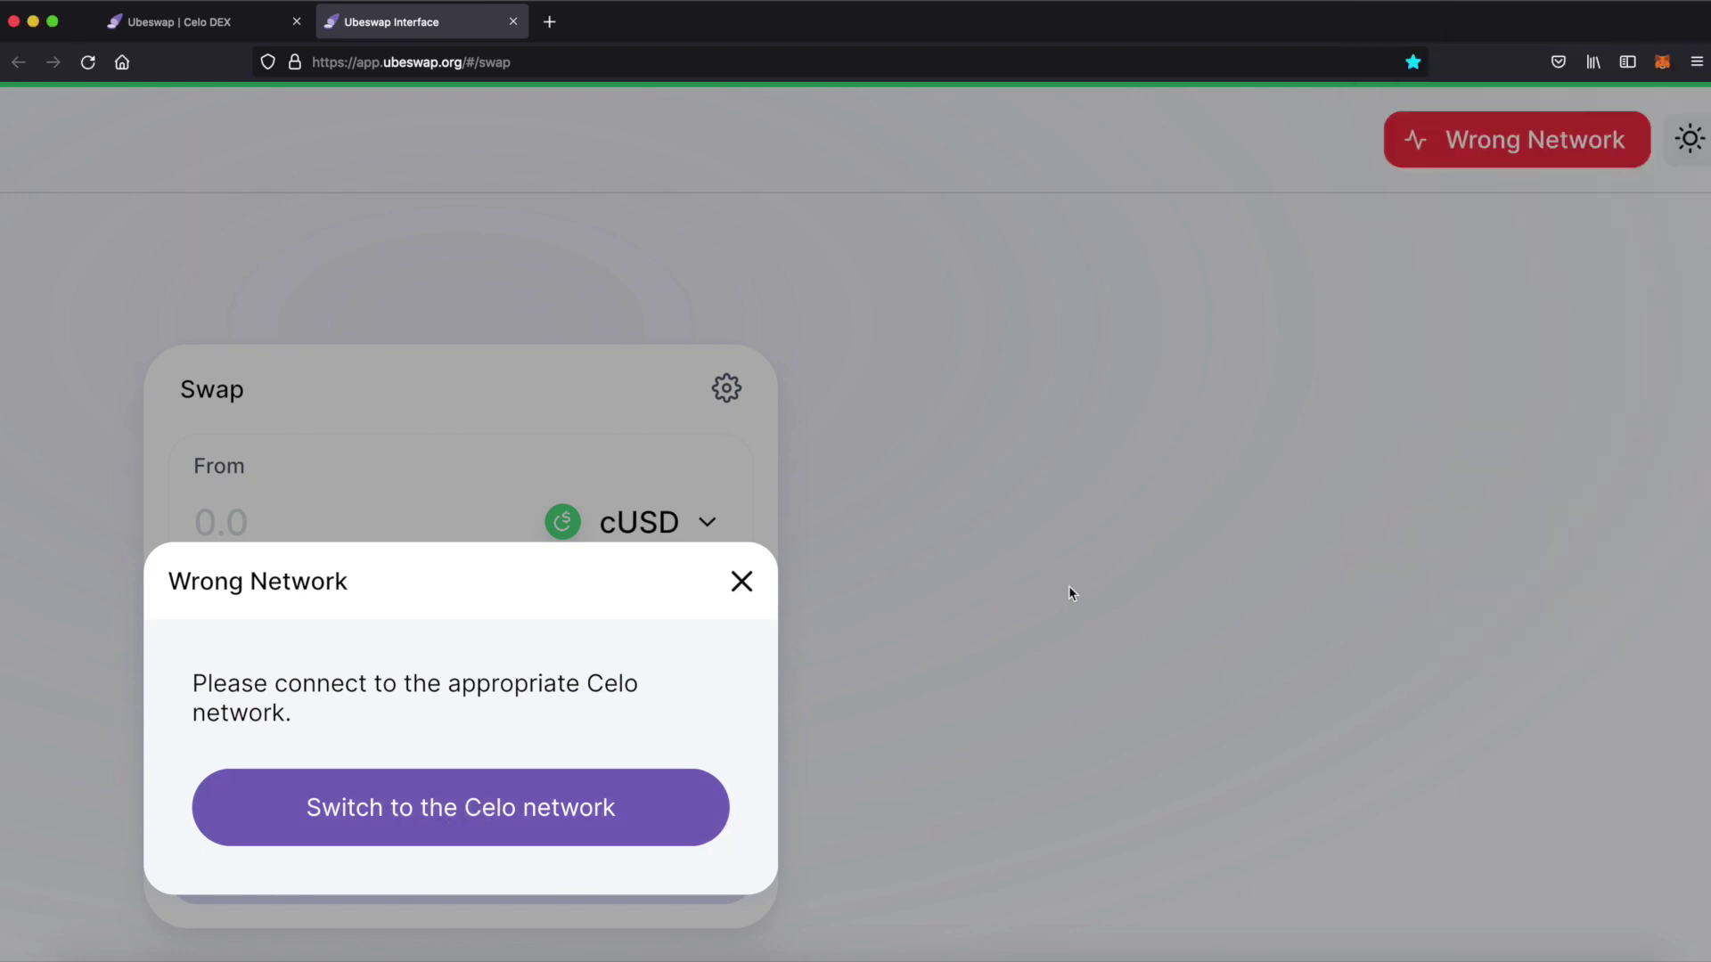
key("super+minus")
key("super+minus")
key("super+minus")
Select Celo (Mainnet) in MetaMask's network list, showing a 25.7792 CELO balance.
key("super+minus")
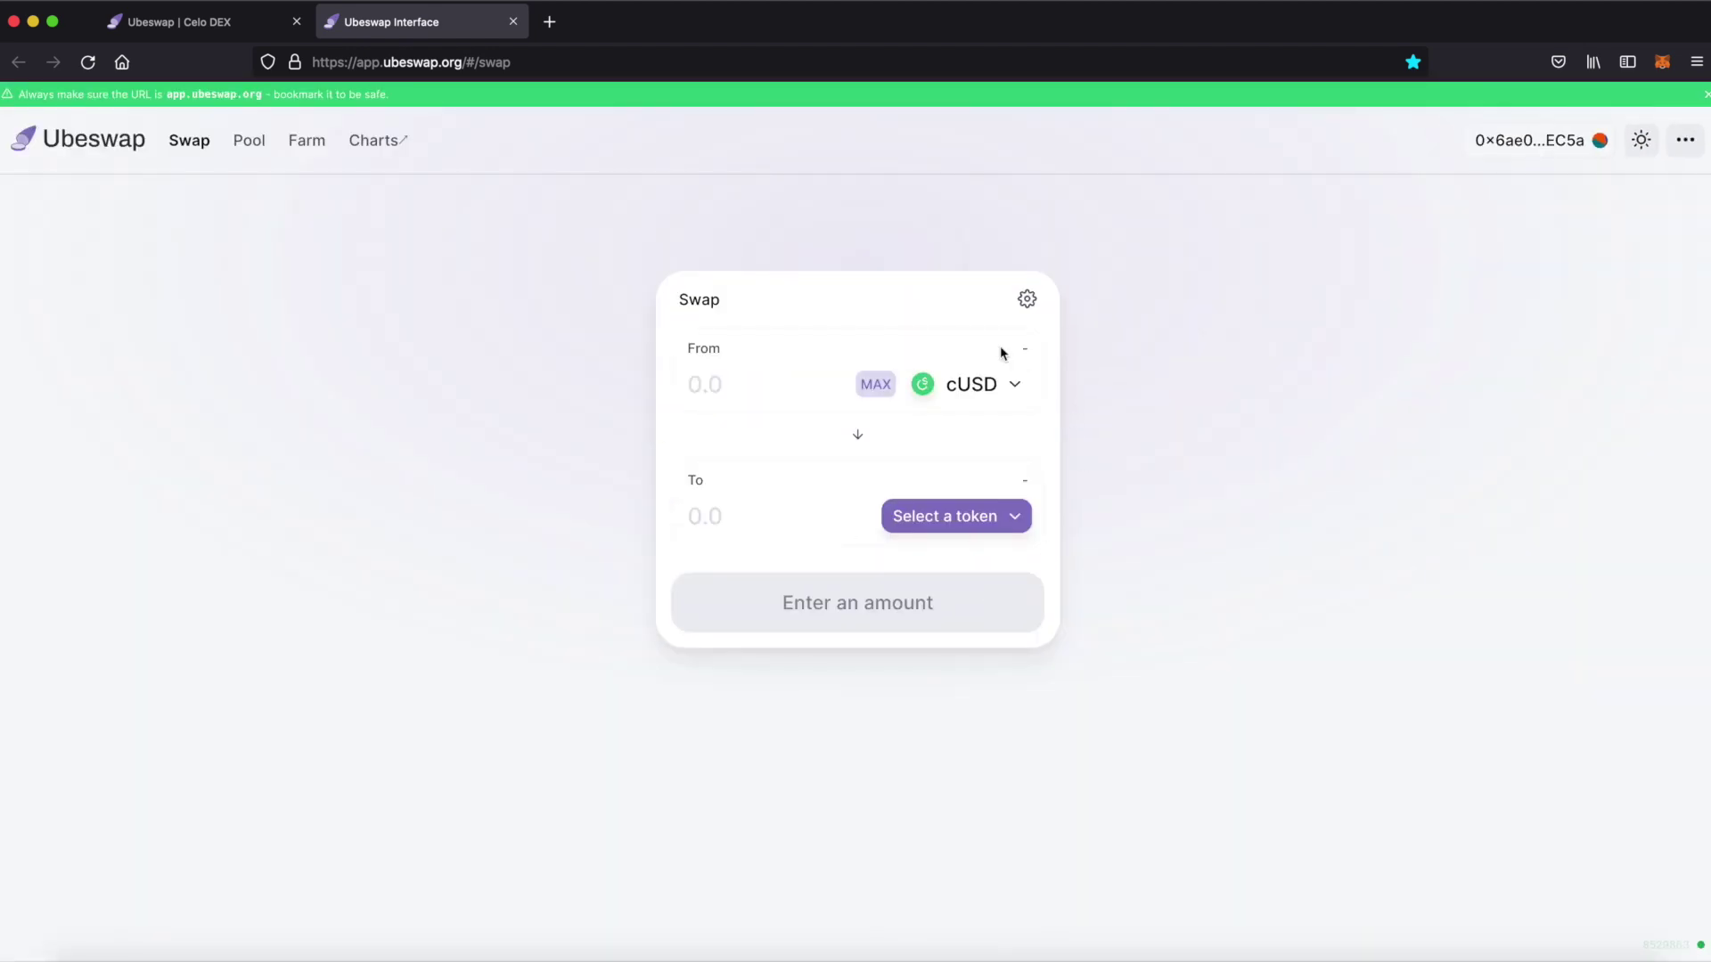
left_click(1564, 142)
left_click(1555, 156)
key("super+plus")
key("super+minus")
key("super+minus")
key("super+minus")
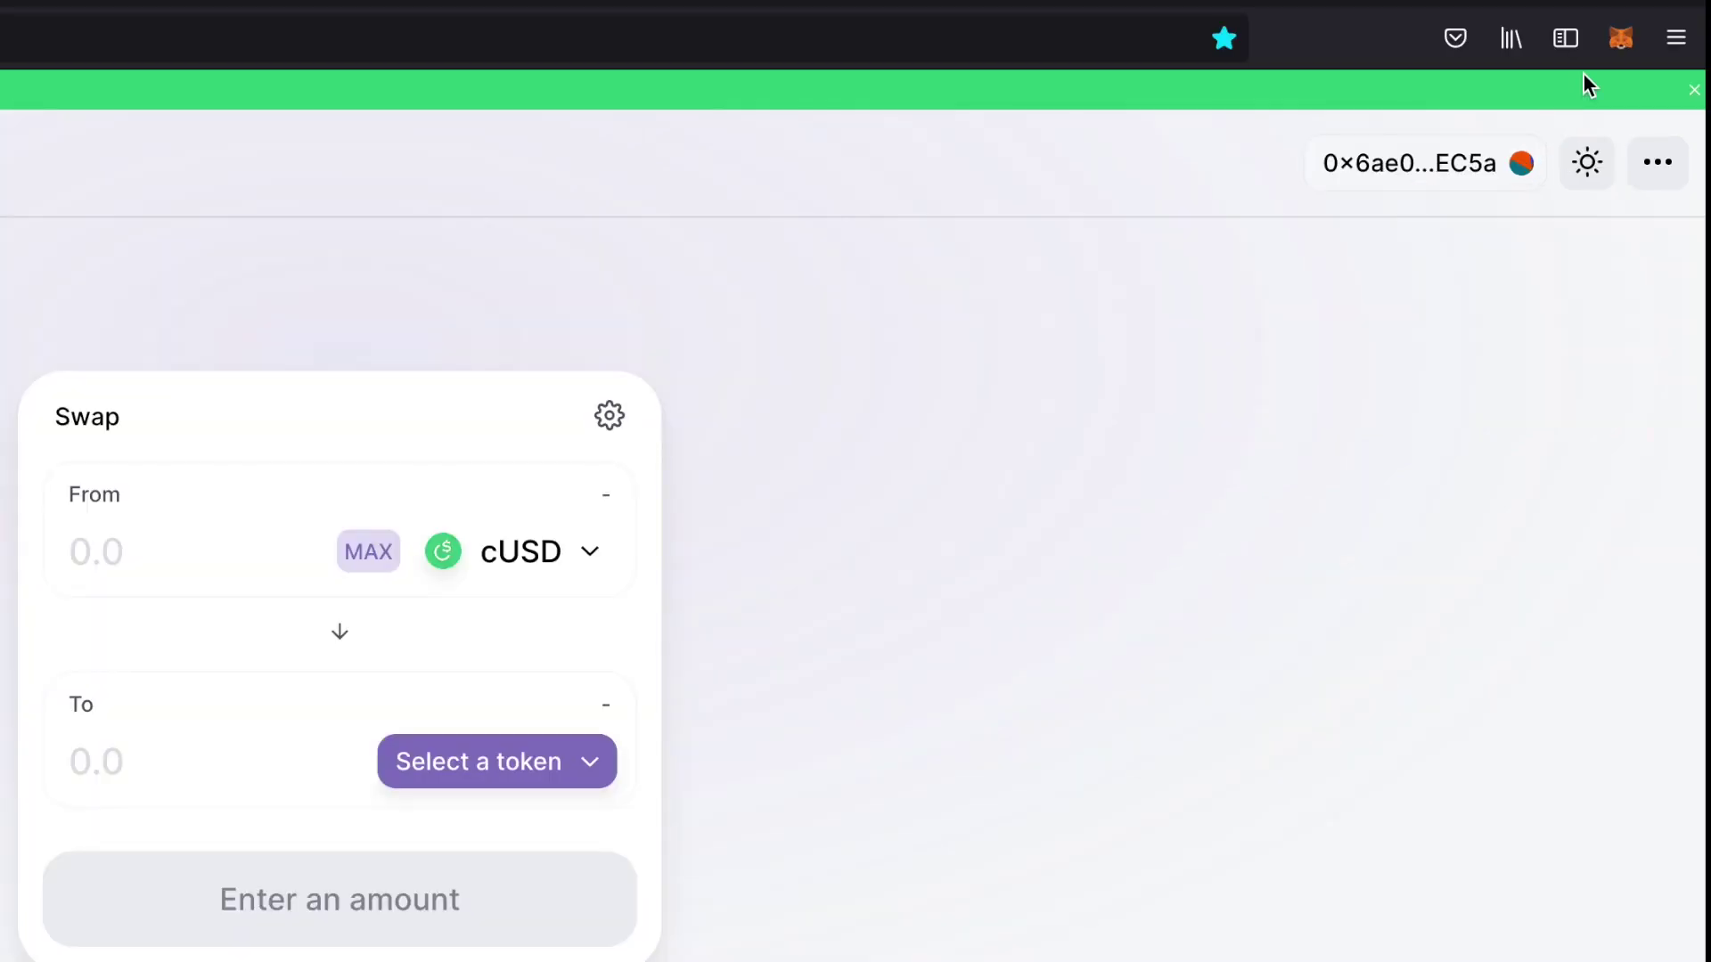
left_click(1623, 51)
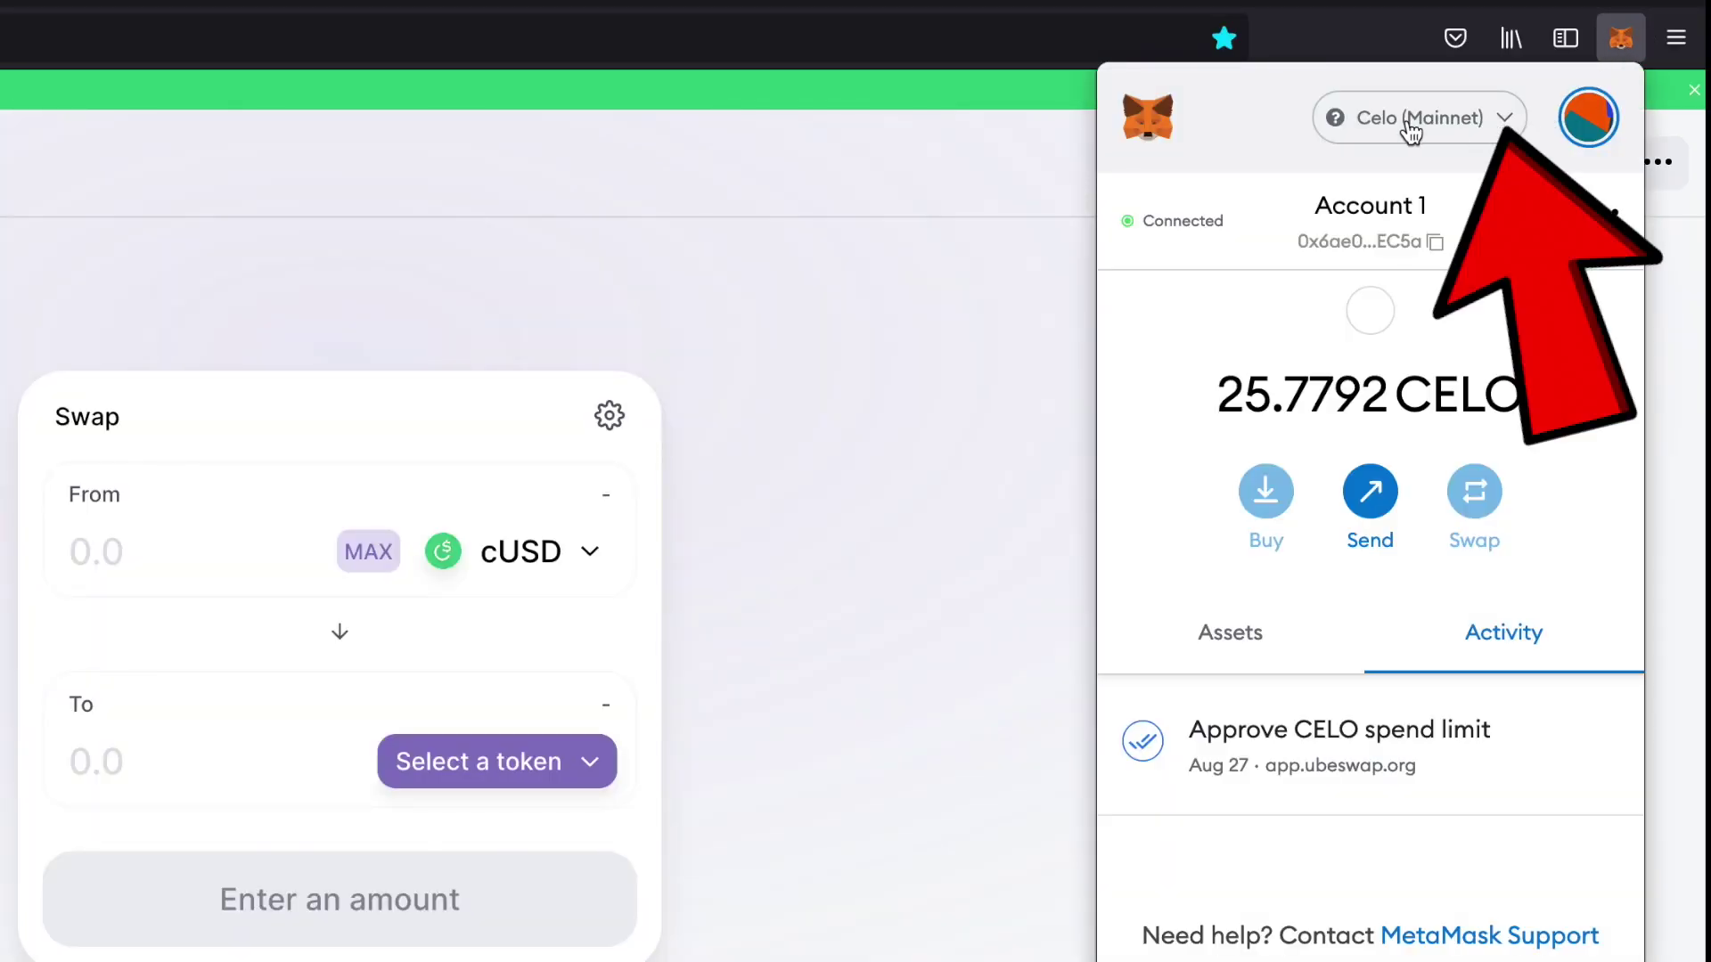
left_click(1453, 130)
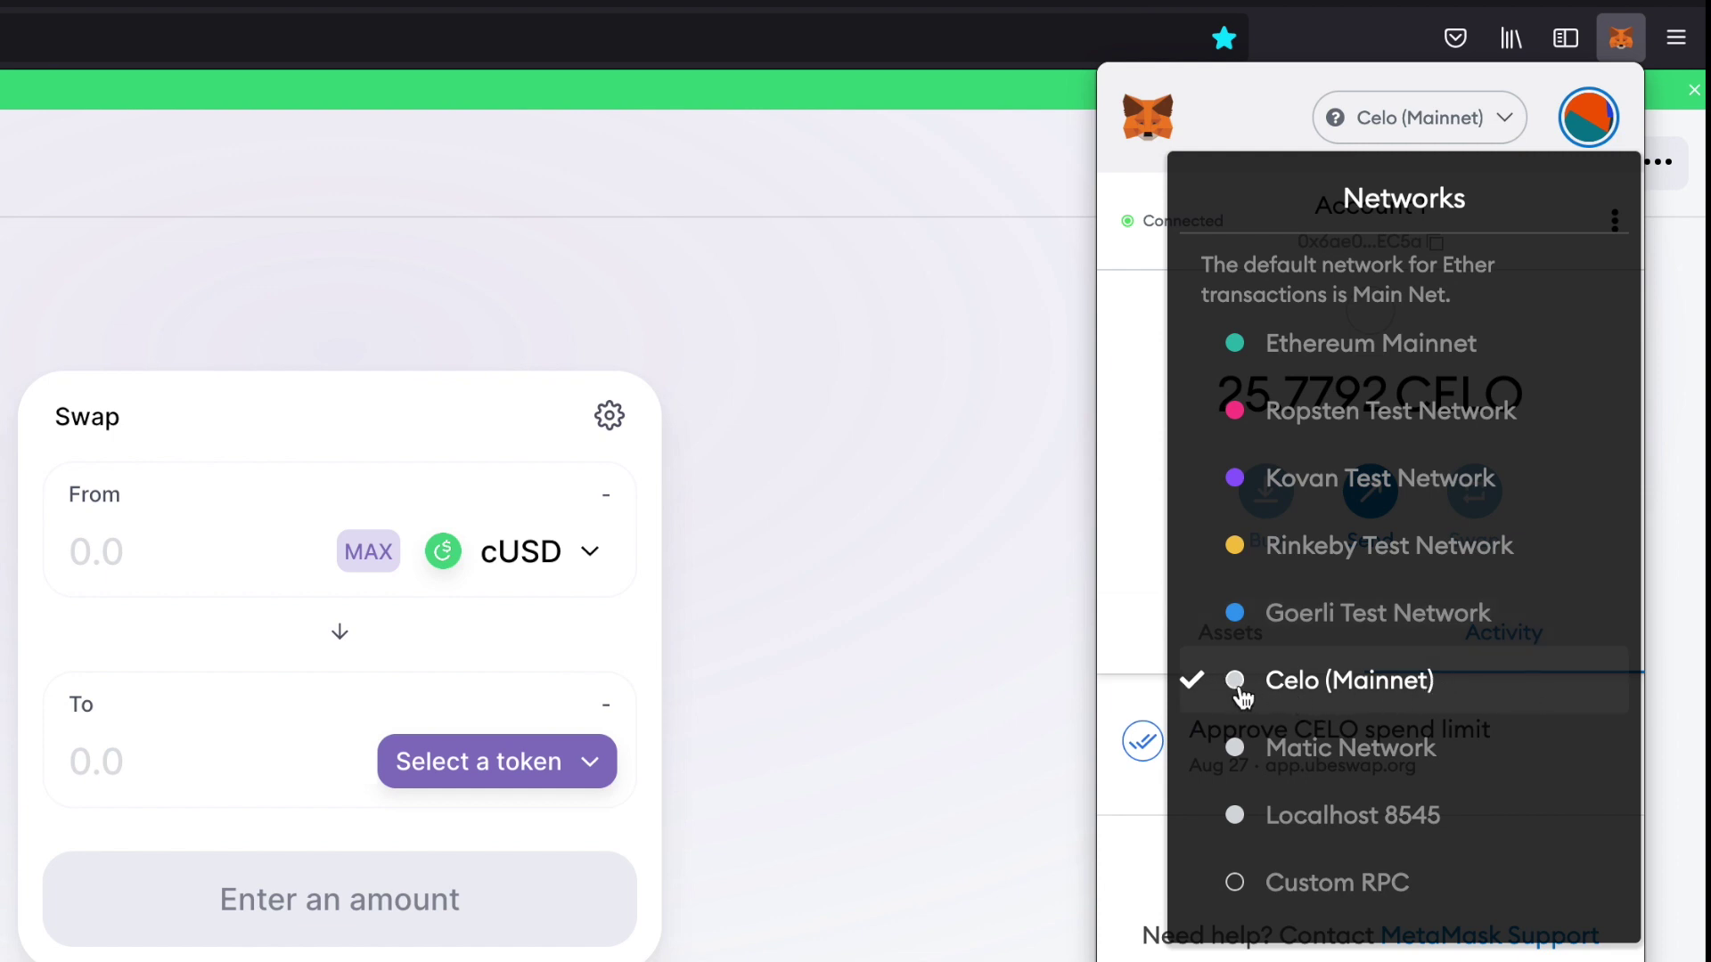
left_click(1294, 704)
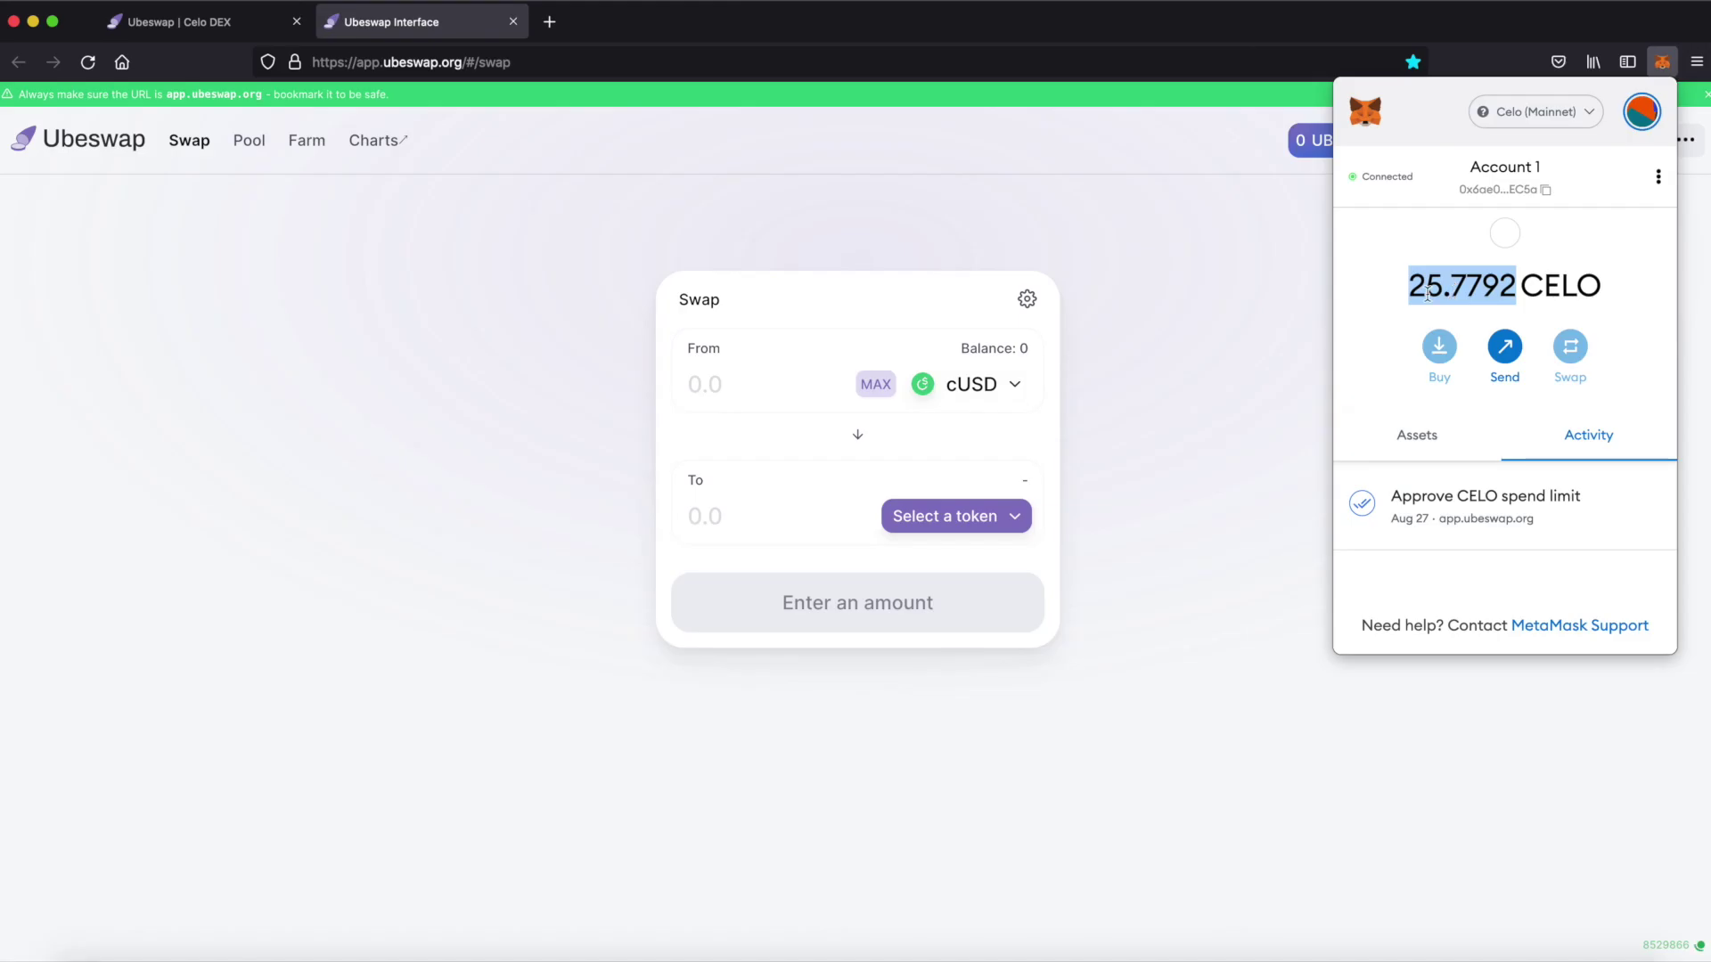
Close the MetaMask popup showing the 25.7792 CELO balance.
left_click(1029, 432)
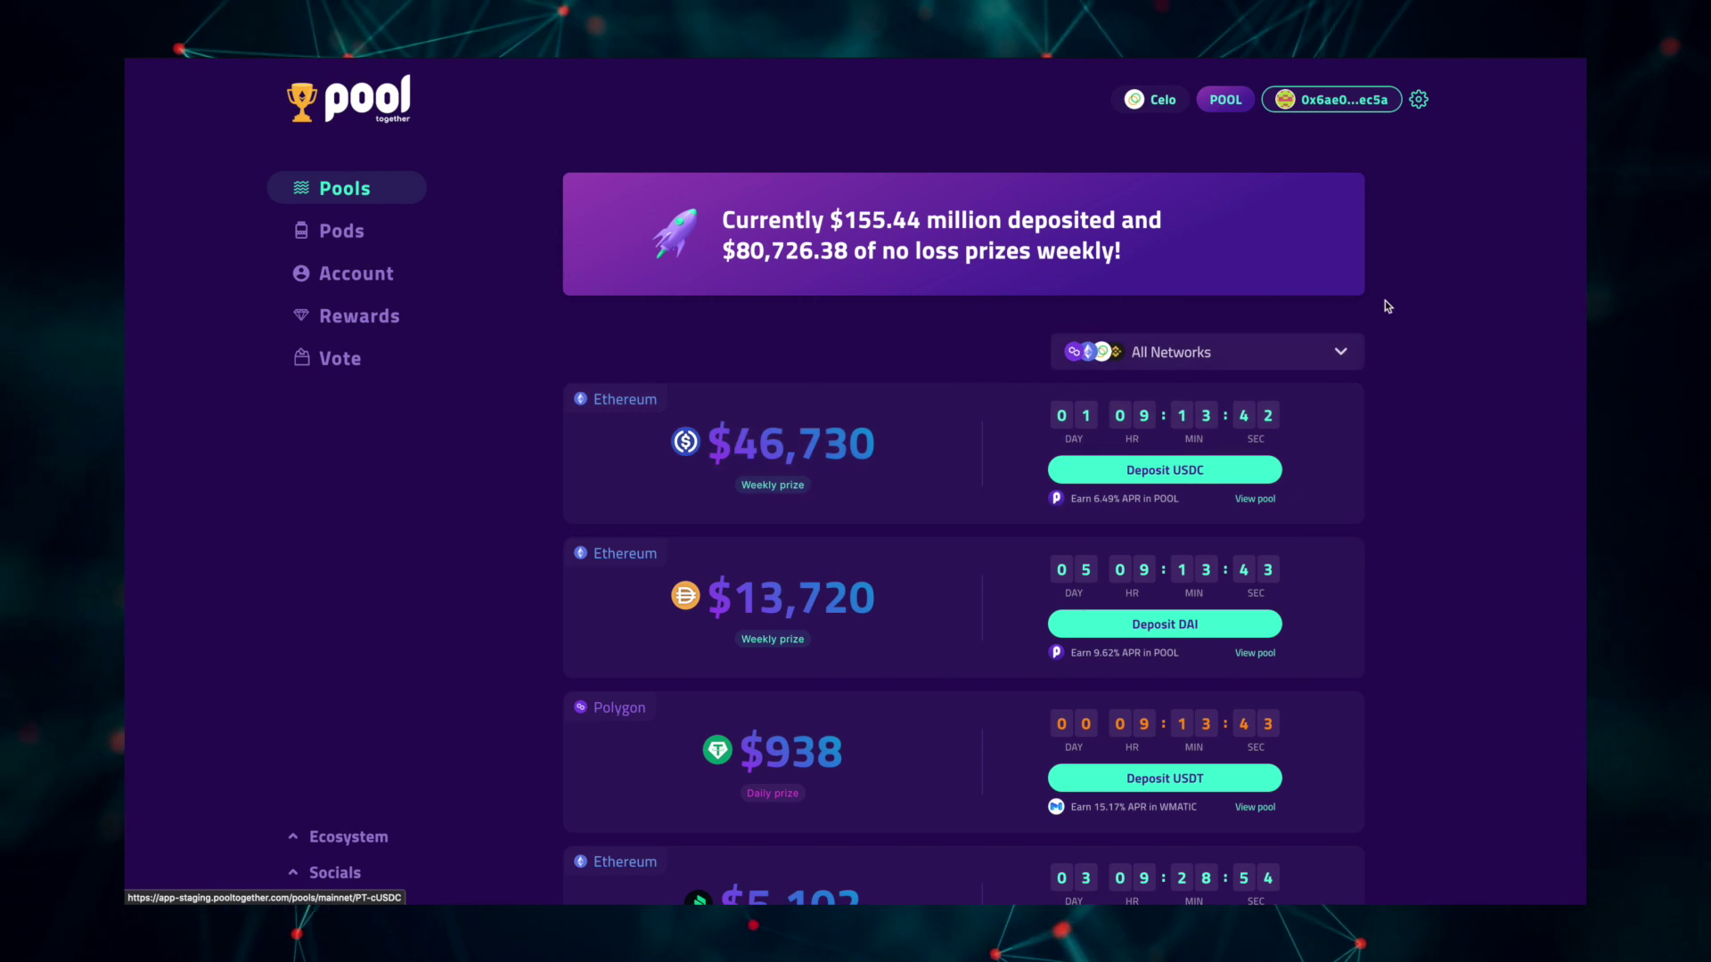
Scroll down through PoolTogether's Celo cUSD and cEUR pools.
scroll(831, 570, "down", 6)
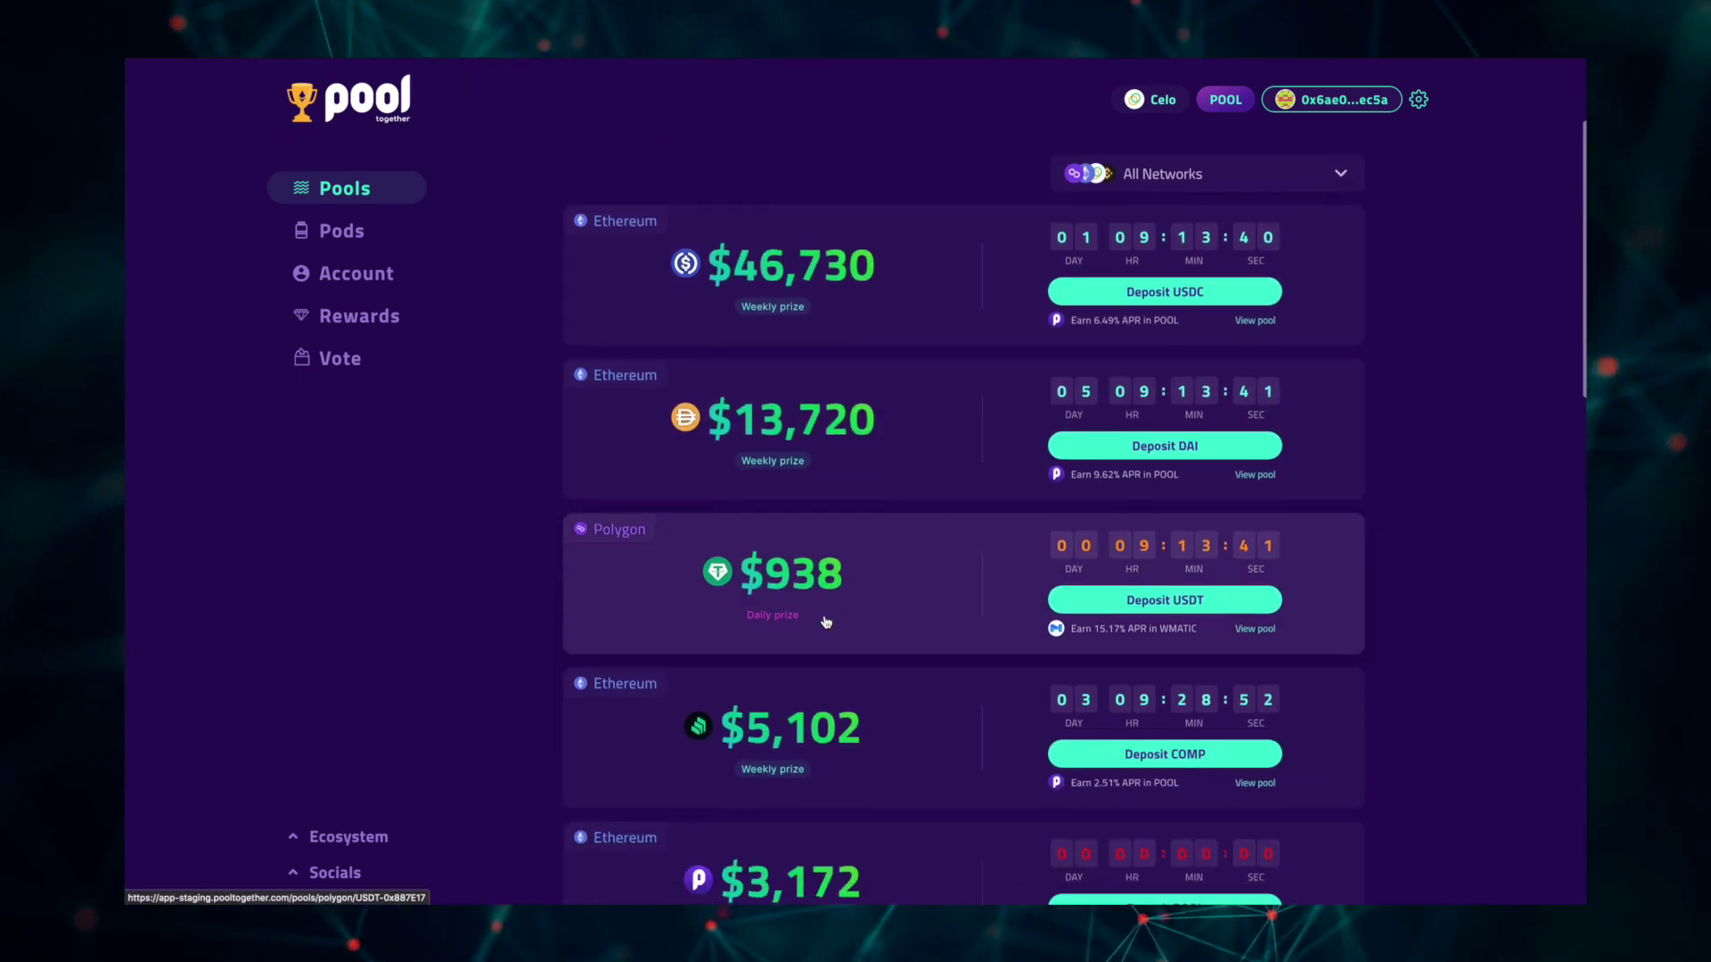
scroll(826, 622, "down", 6)
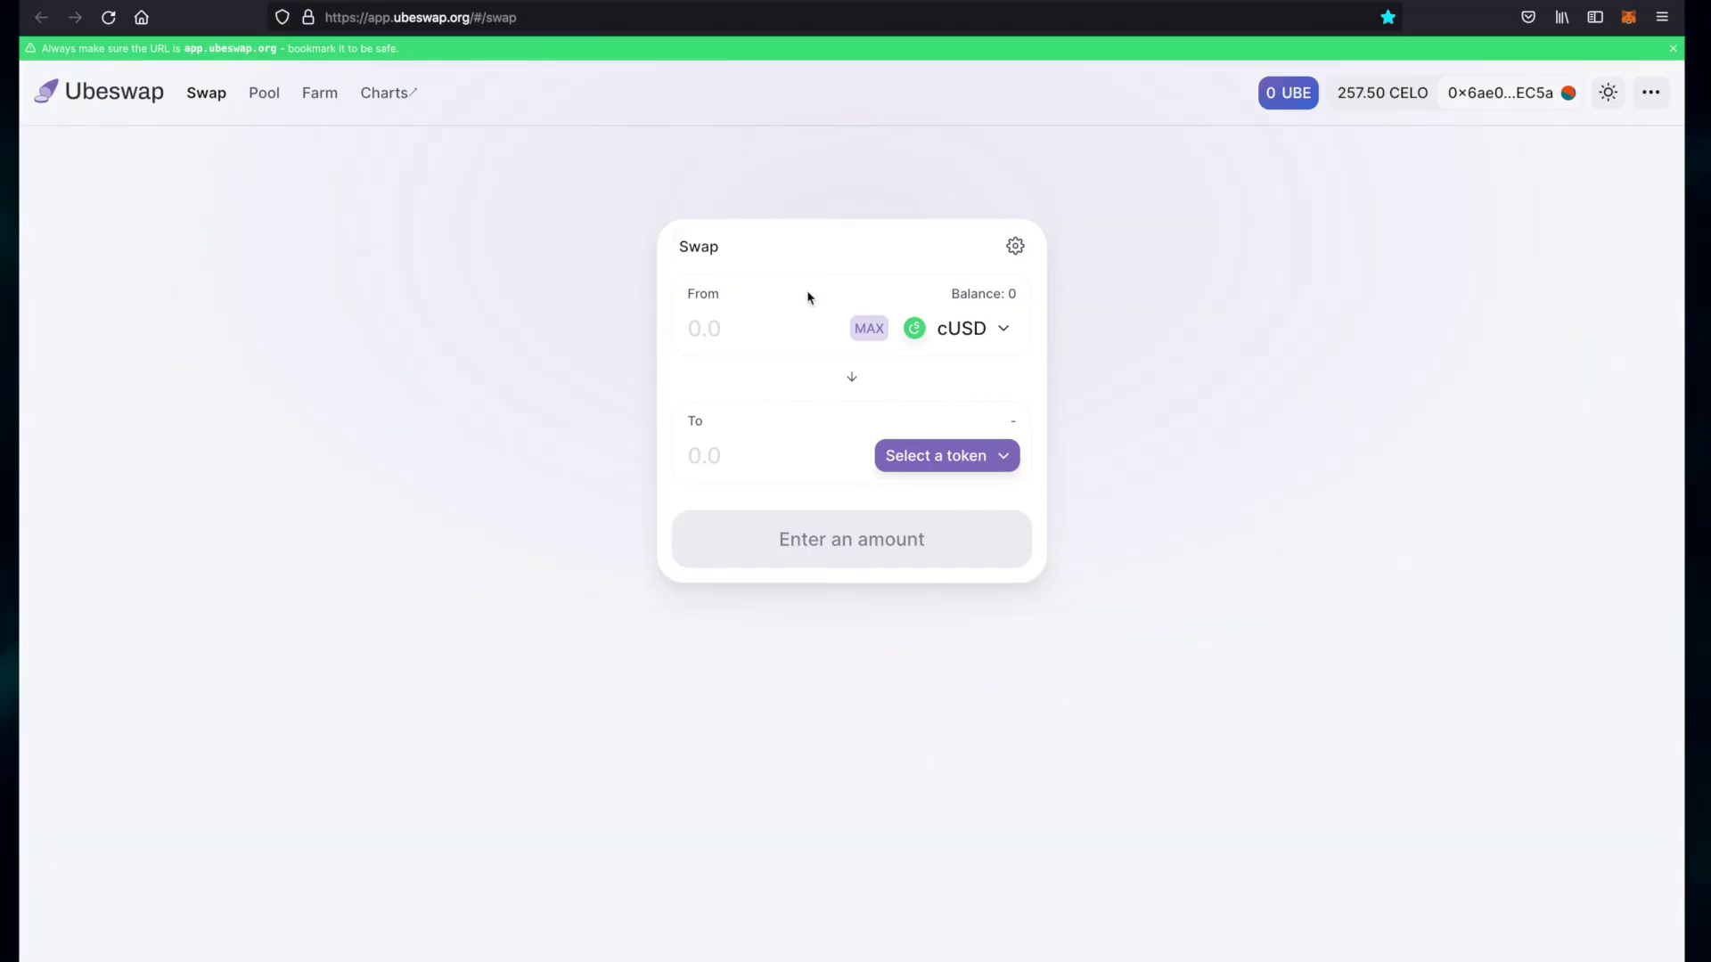
Relaunch the Ubeswap app and check the wallet's balance and network in MetaMask.
scroll(808, 297, "up", 5)
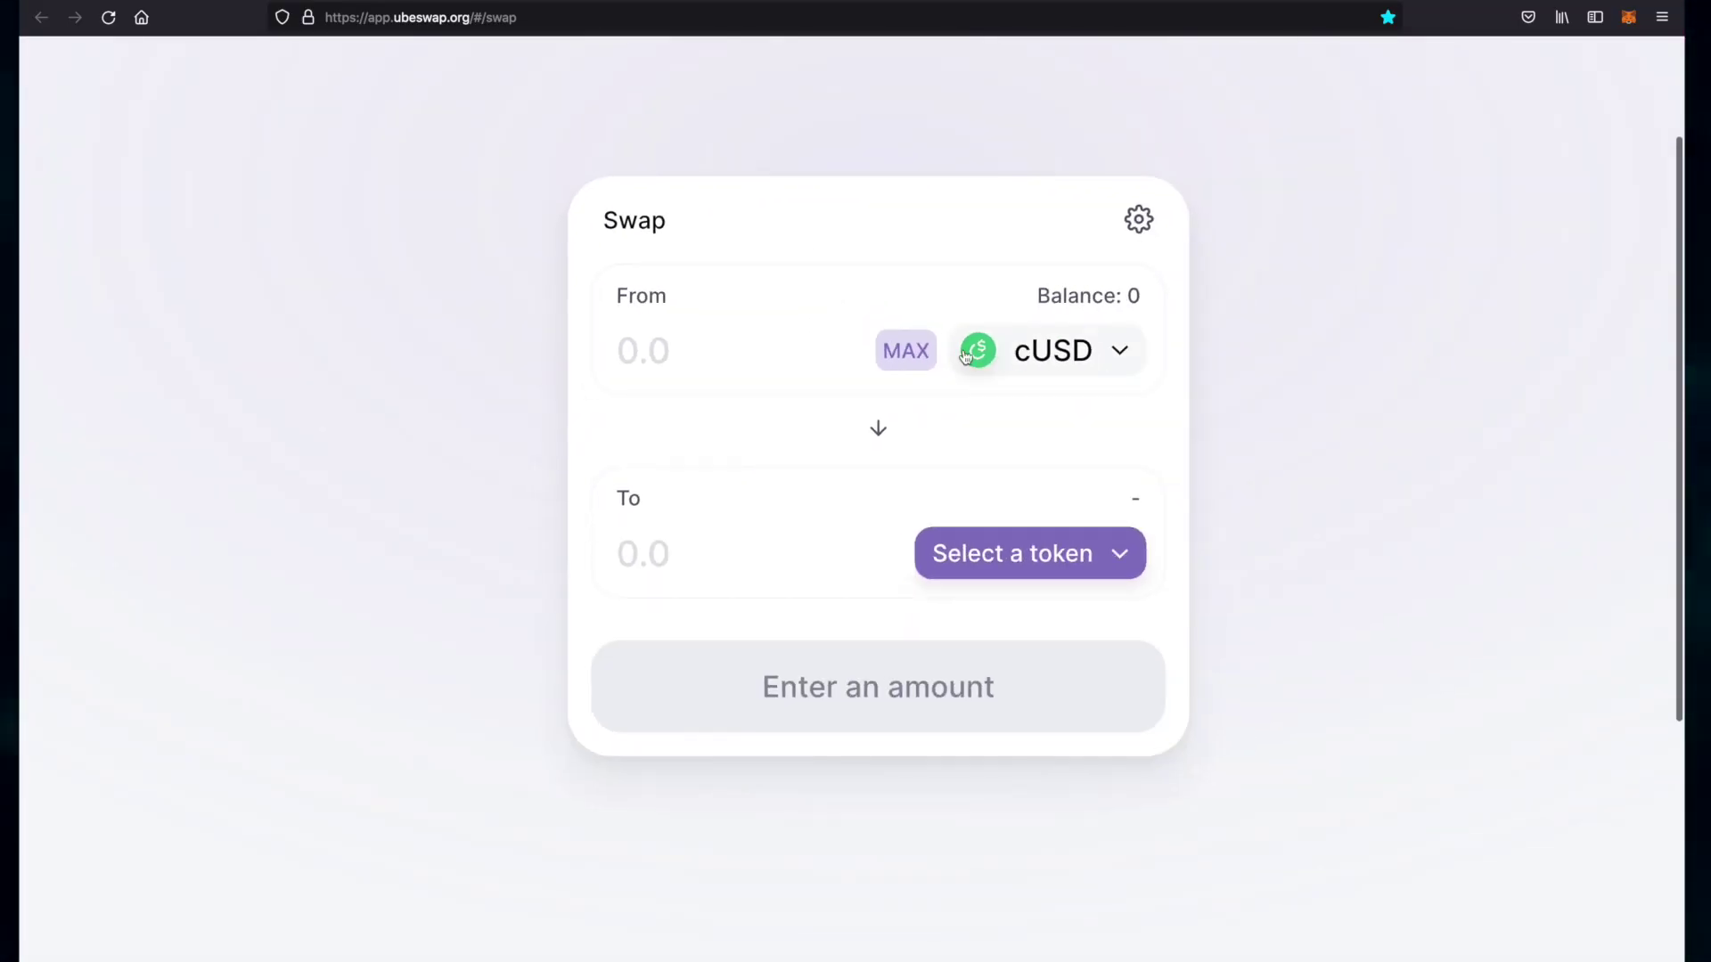
scroll(965, 356, "down", 5)
scroll(1425, 77, "up", 5)
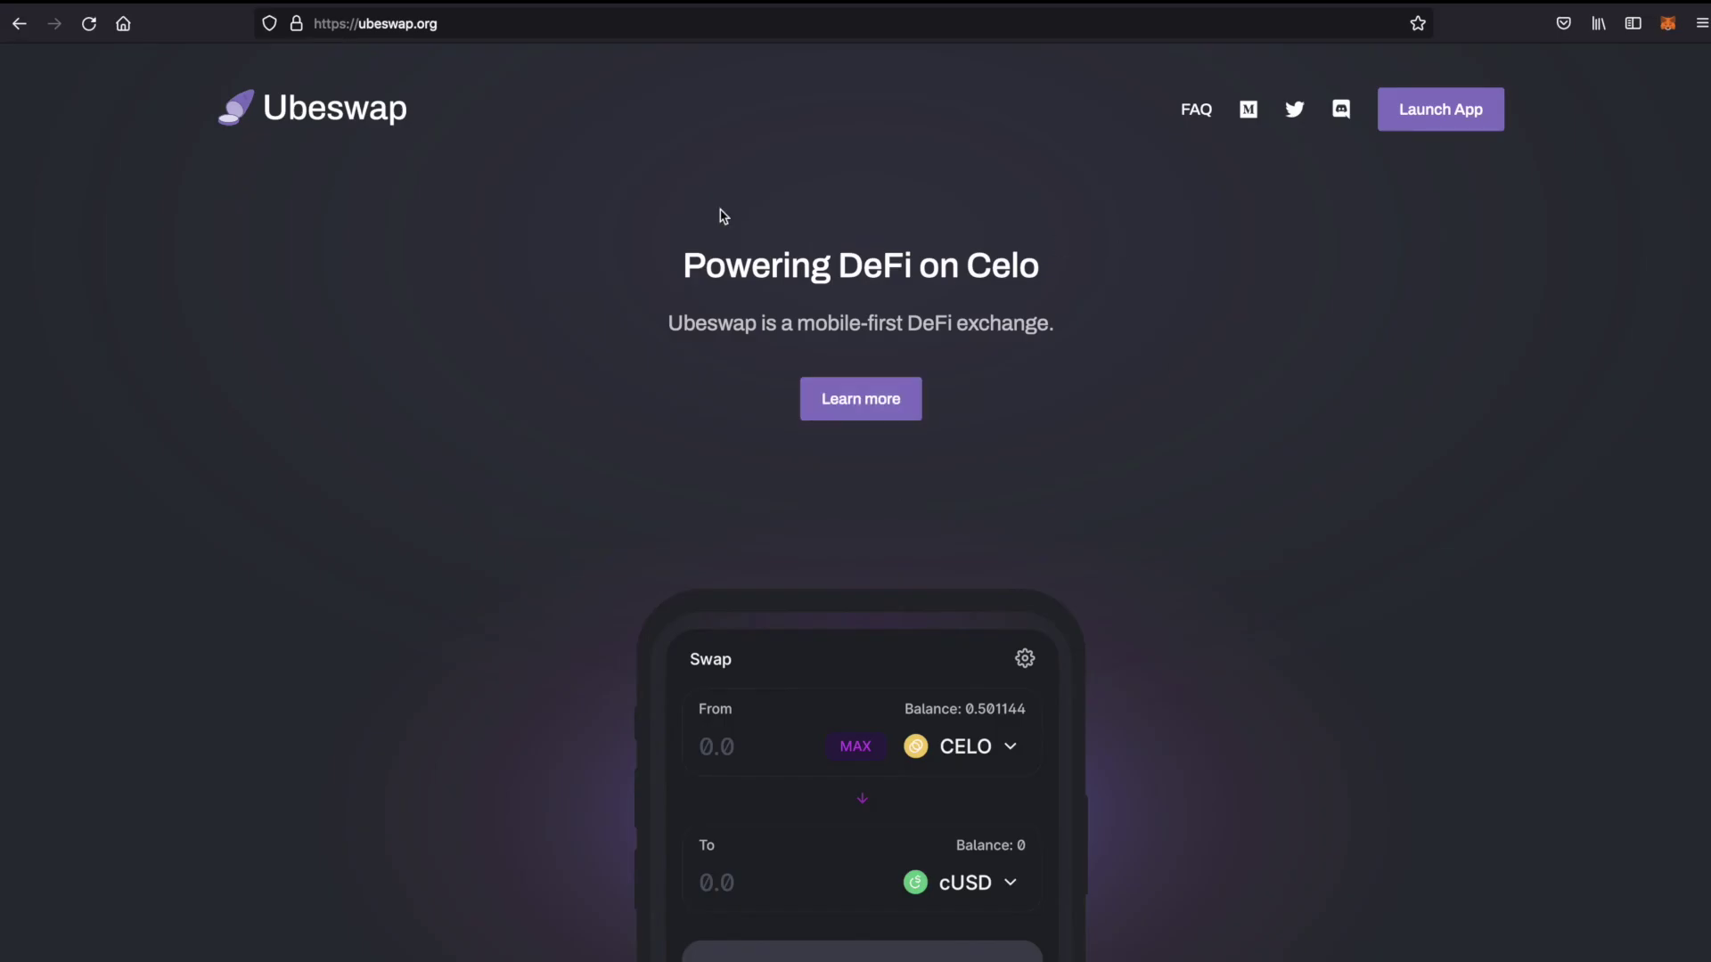
scroll(1550, 80, "up", 5)
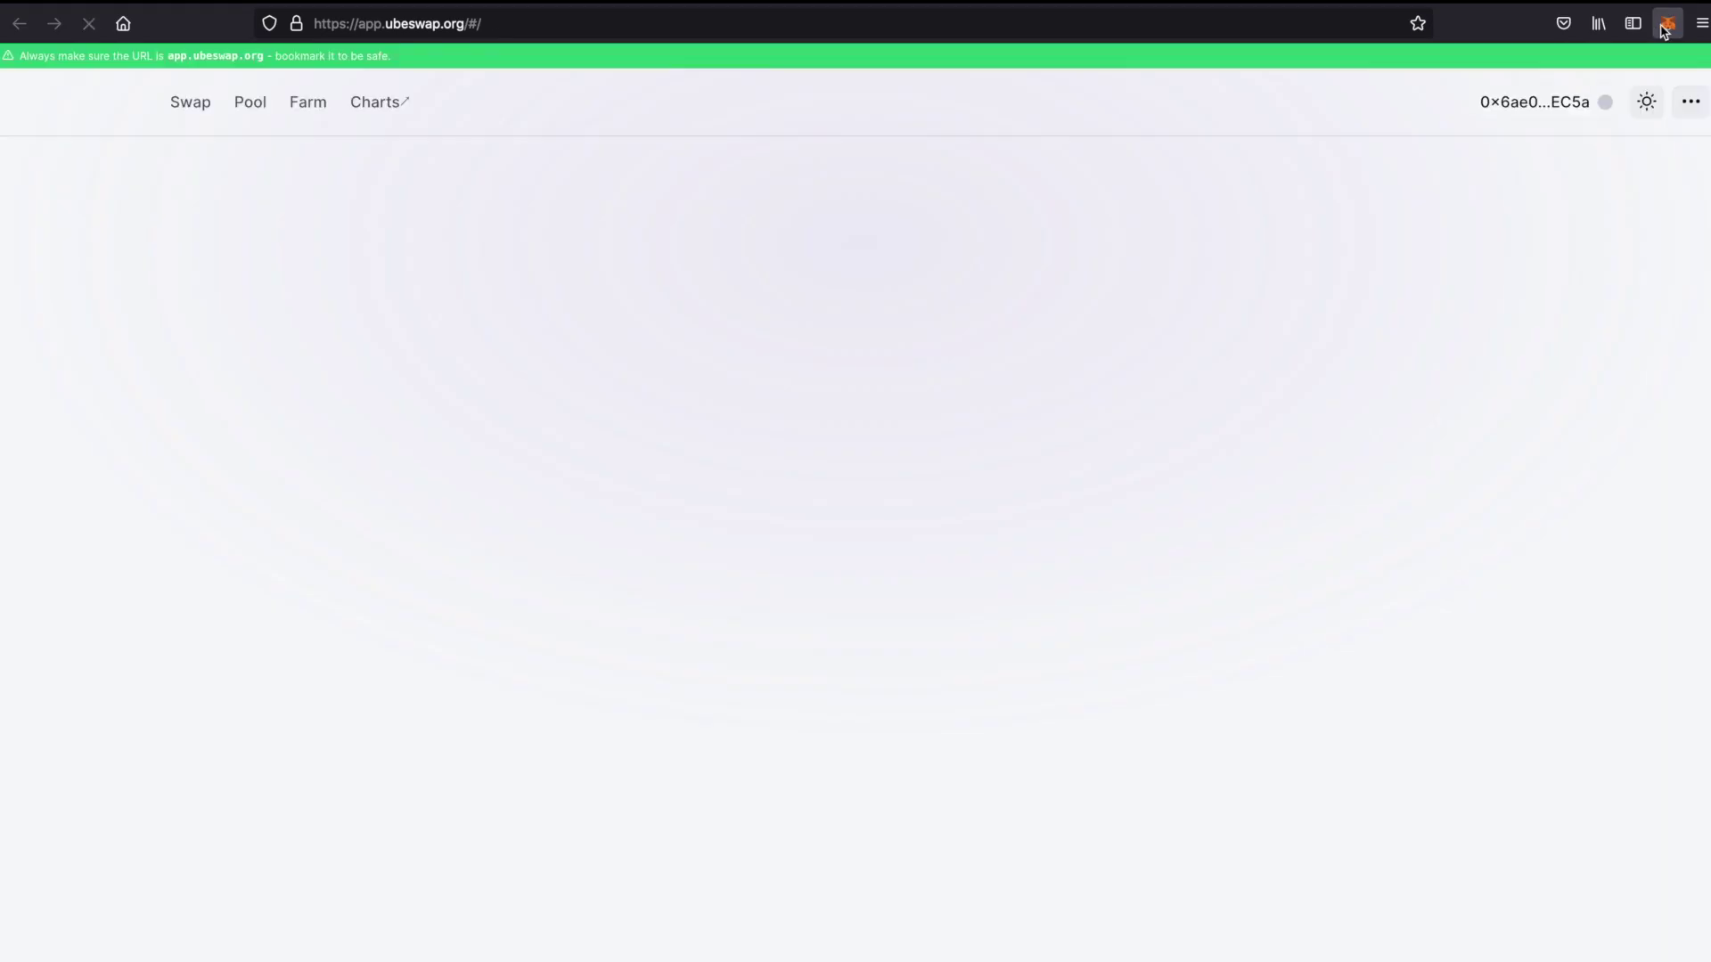
left_click(1665, 27)
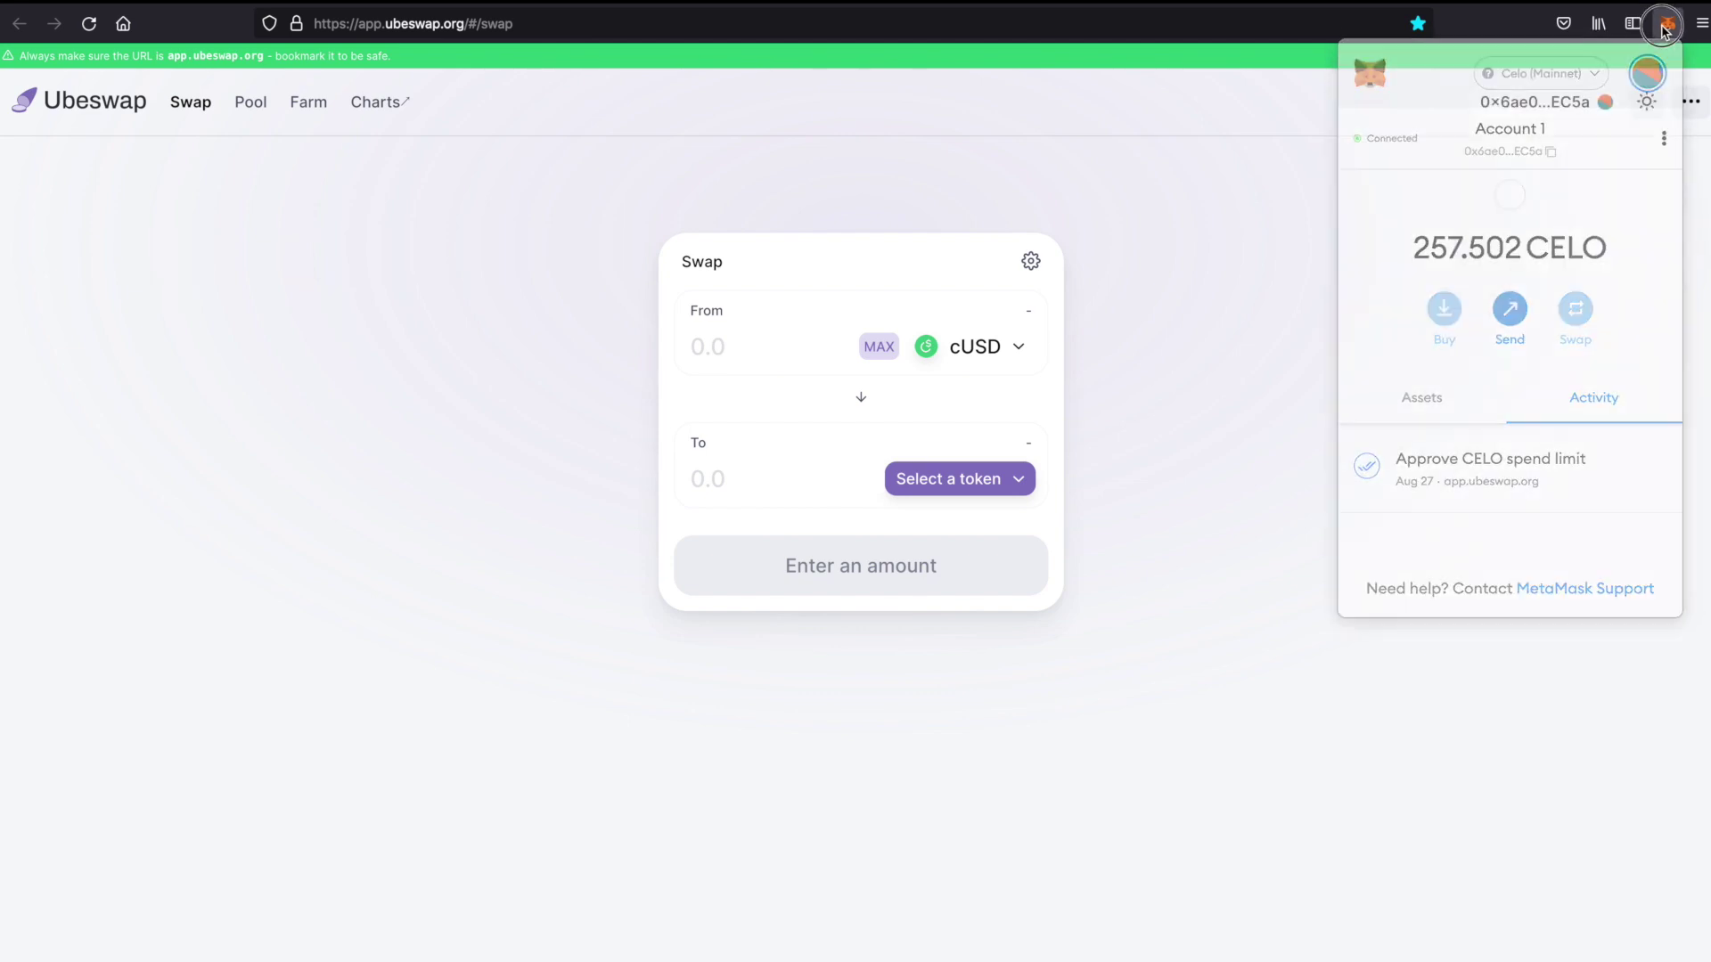
left_click(921, 359)
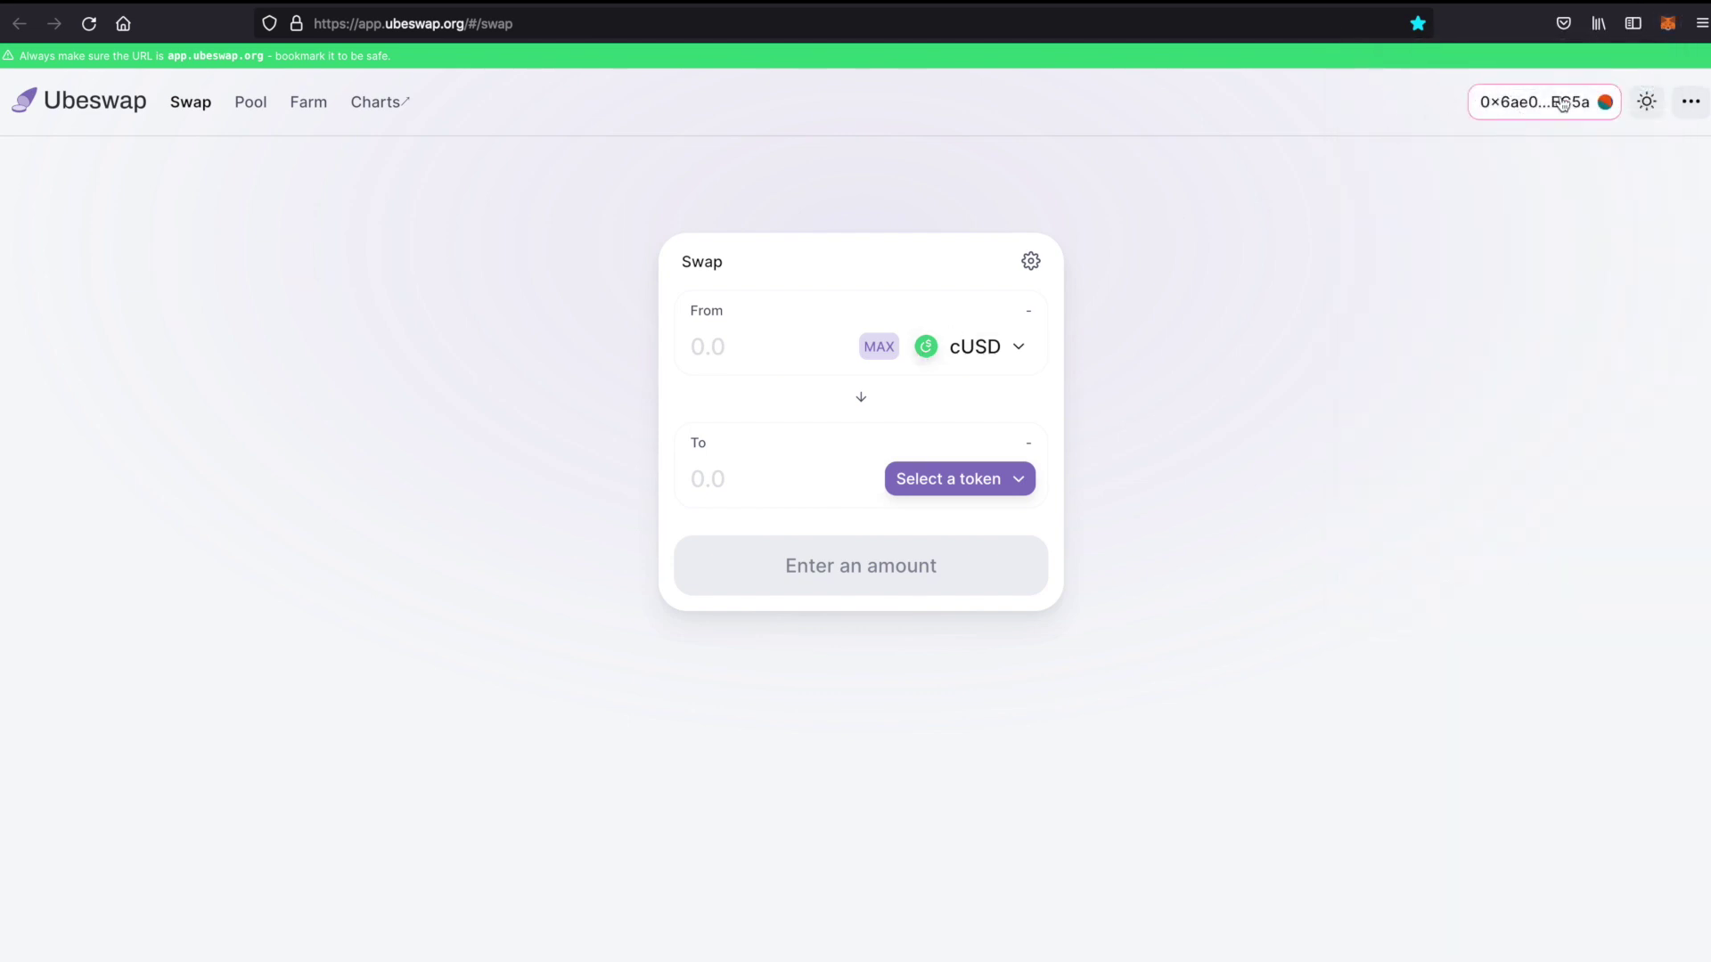
Set up a CELO-to-cUSD swap receiving 100 cUSD, estimated at 23.5012 CELO.
scroll(791, 386, "up", 5)
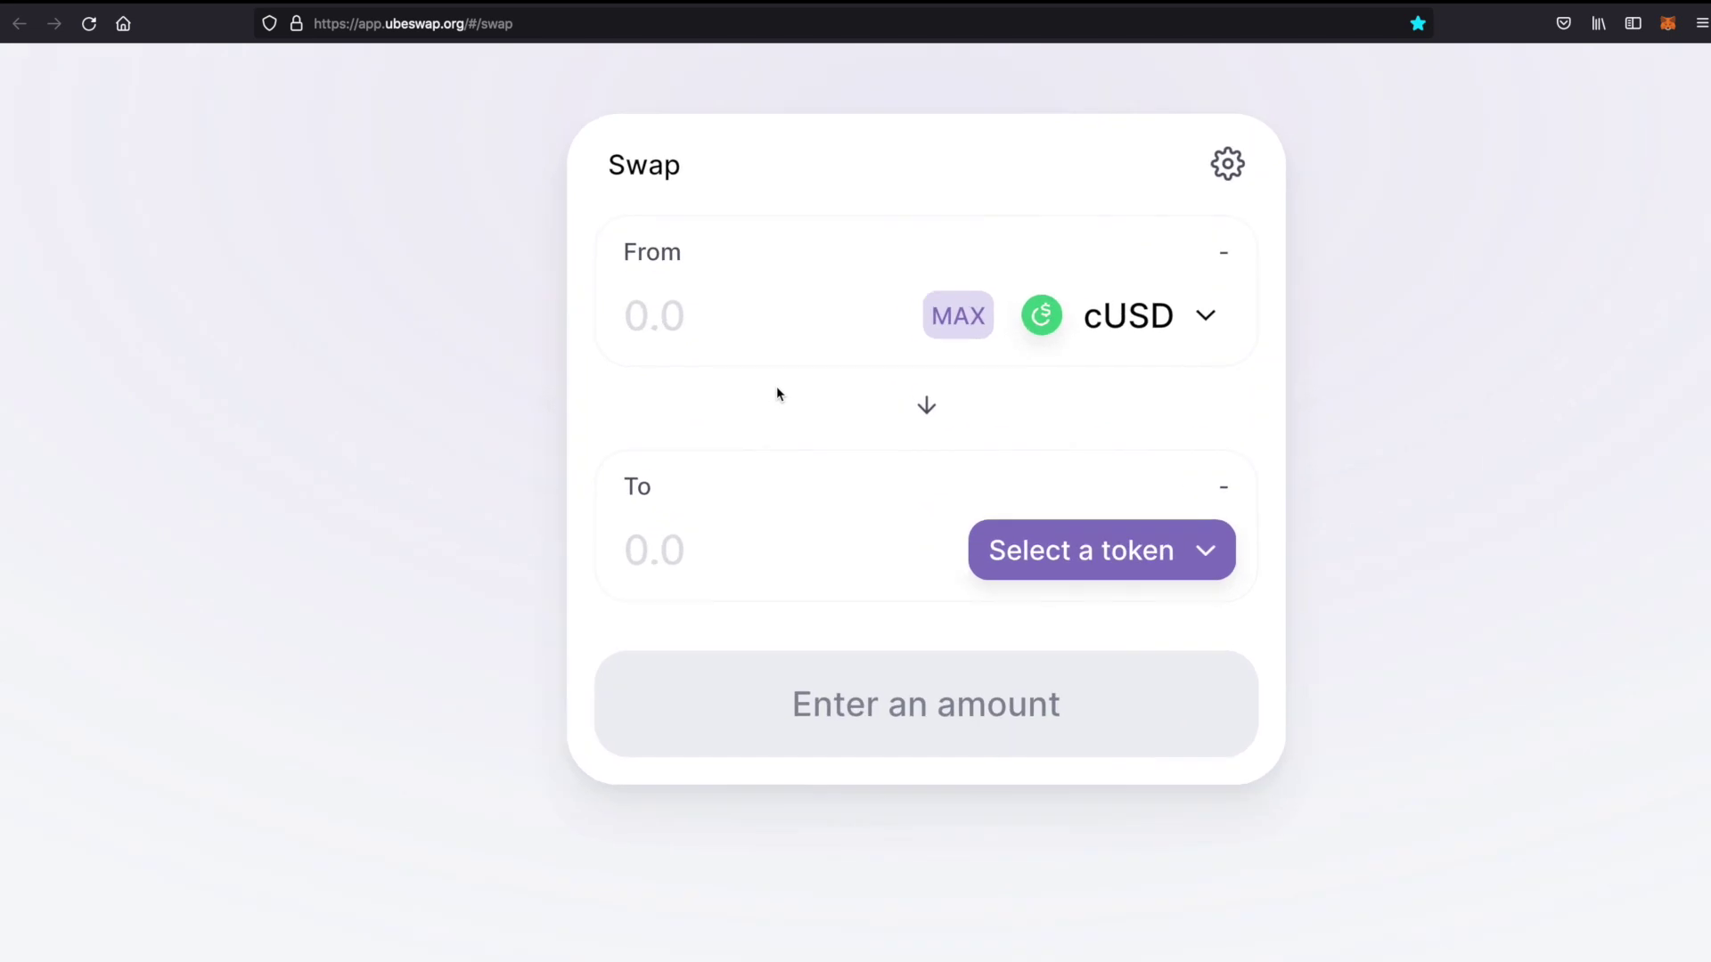
left_click(1068, 333)
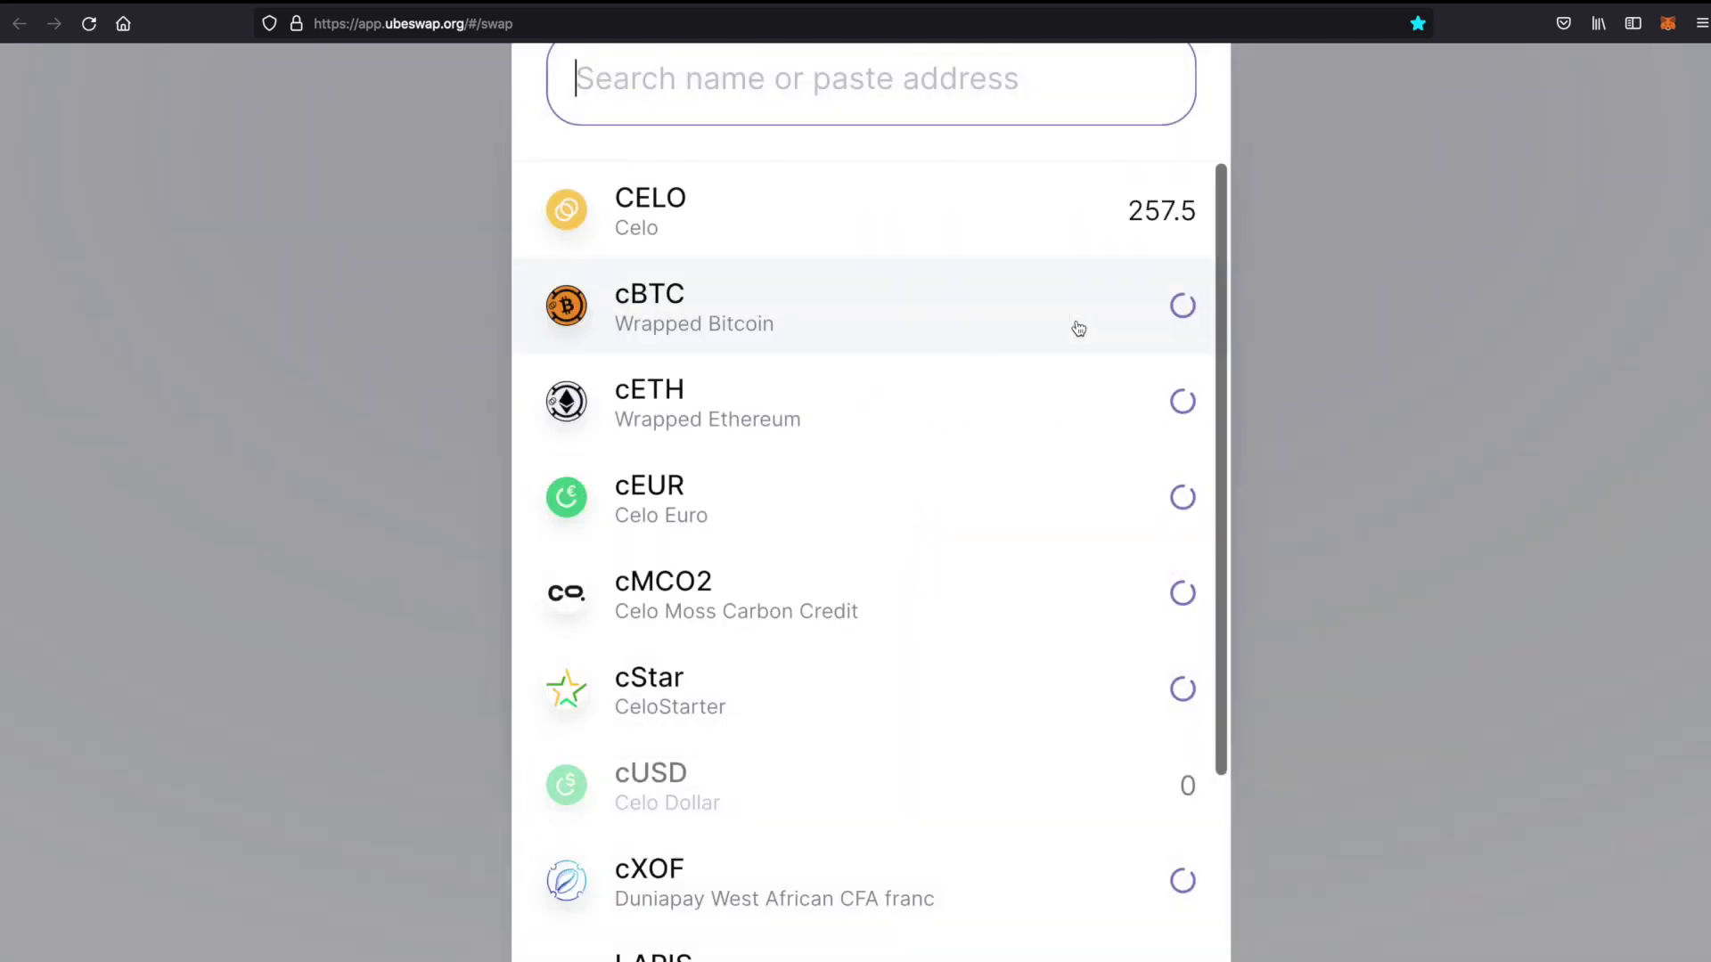
left_click(763, 214)
scroll(897, 426, "down", 5)
left_click(921, 484)
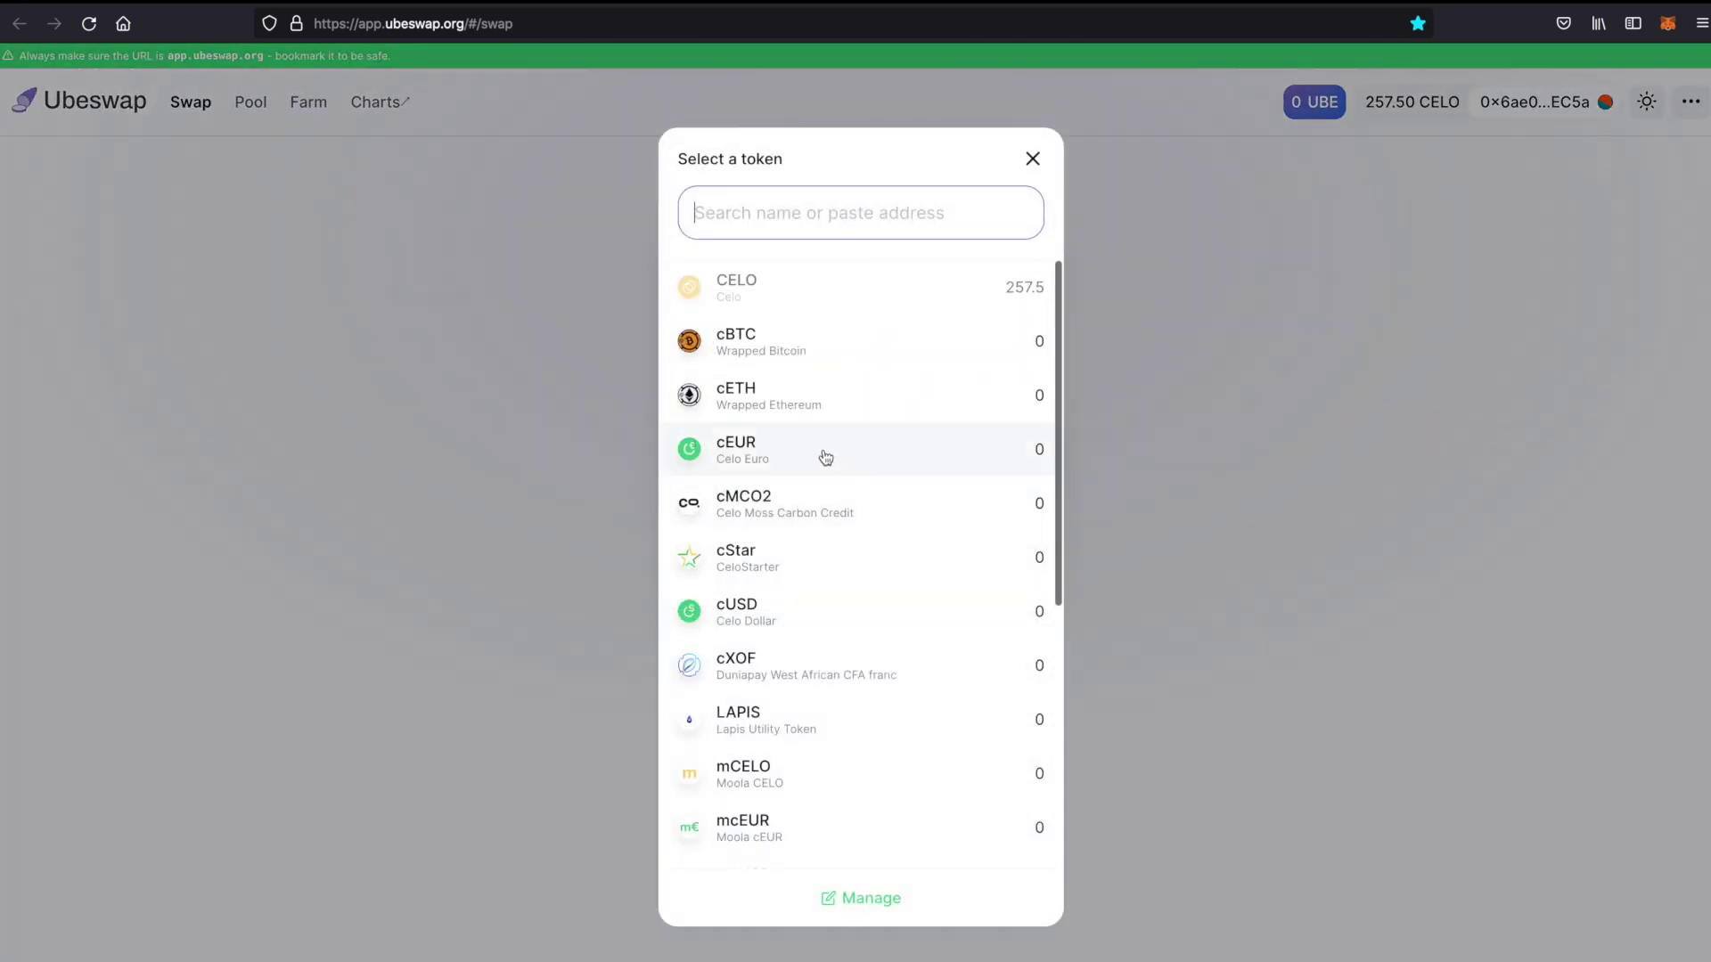
left_click(772, 613)
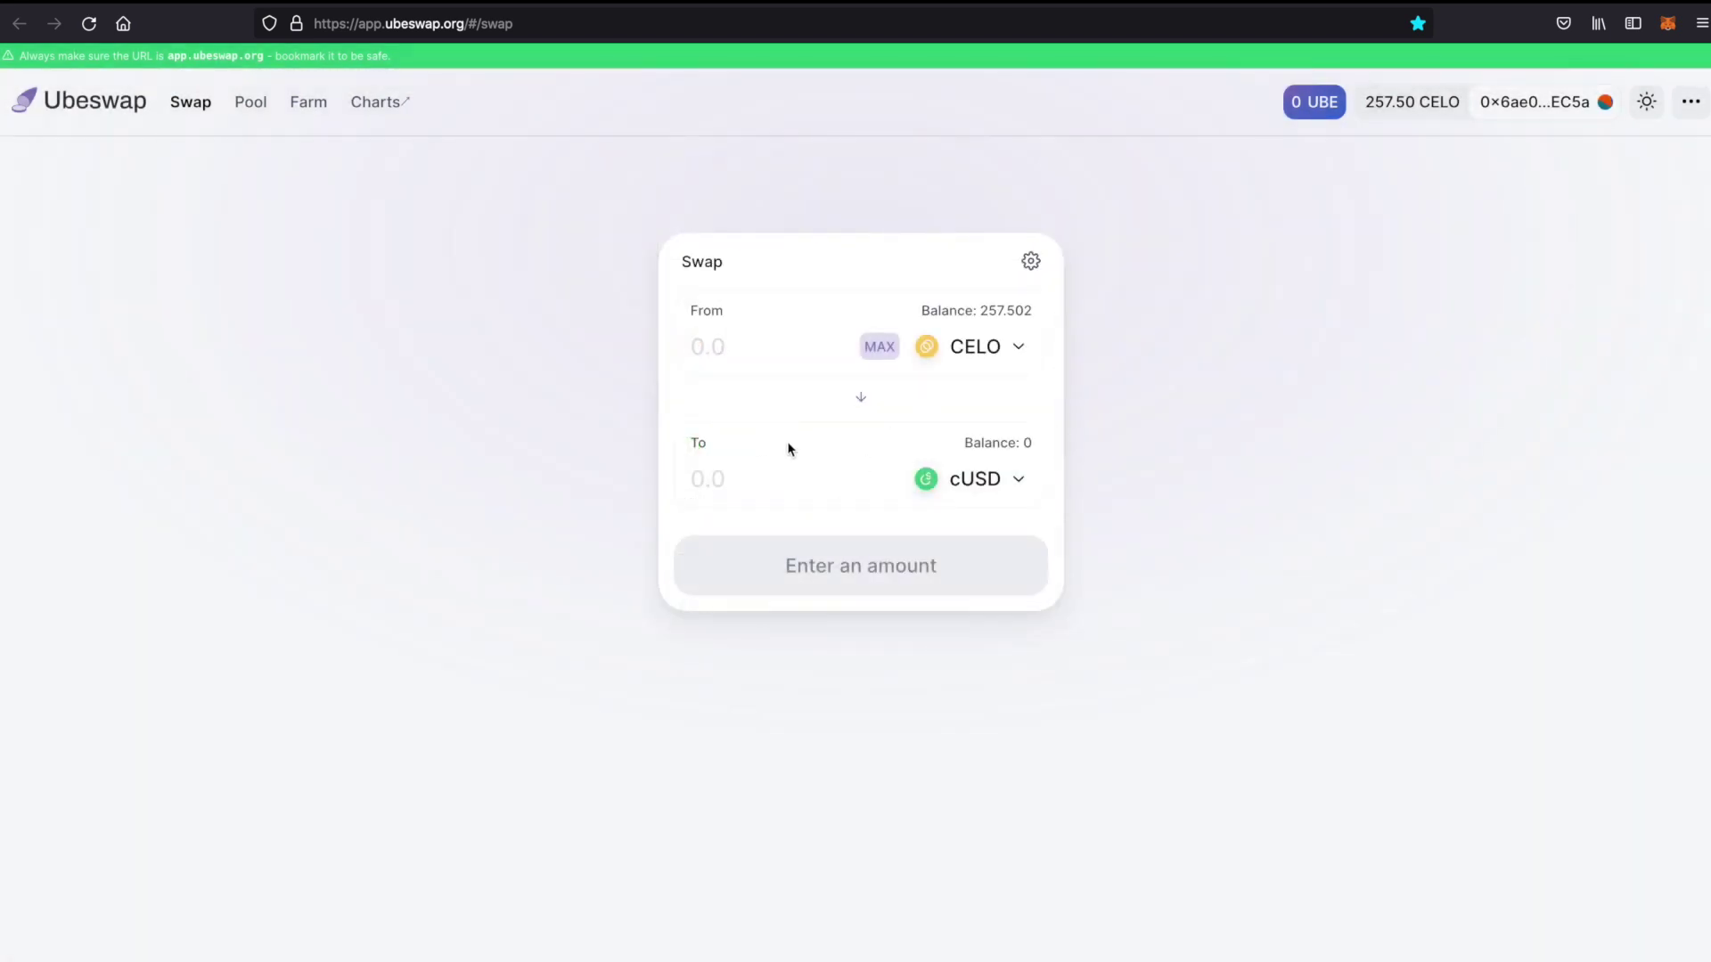
left_click(763, 470)
type("100")
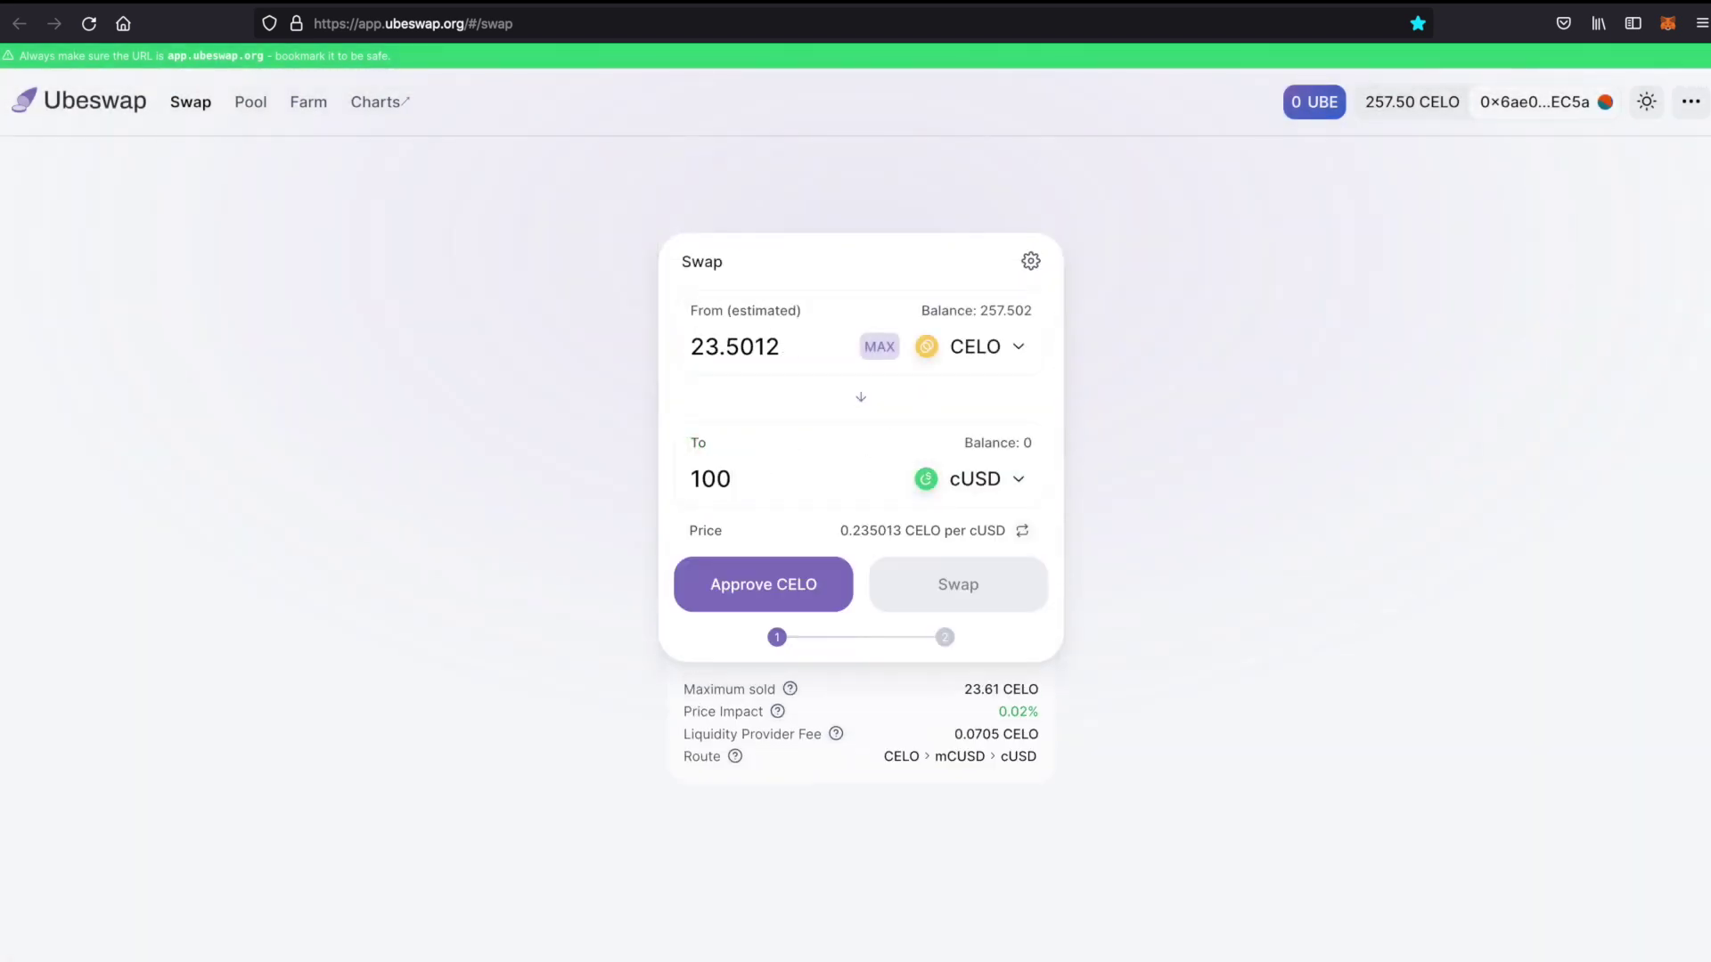
scroll(788, 426, "up", 3)
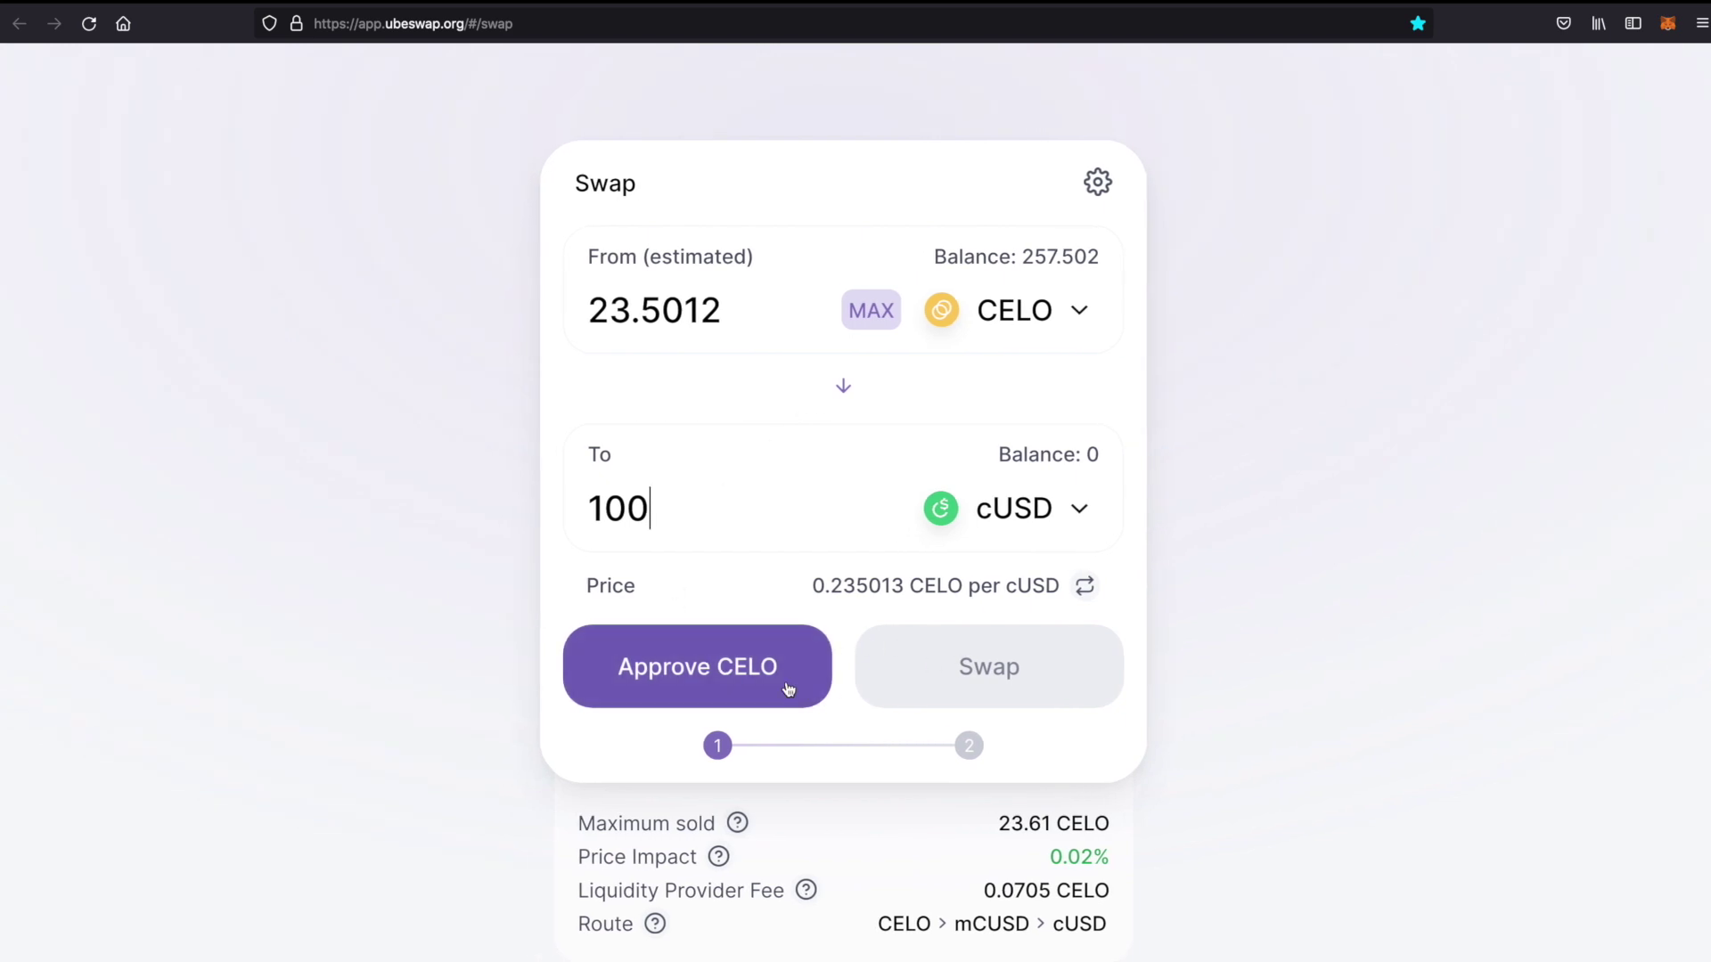
scroll(715, 669, "down", 3)
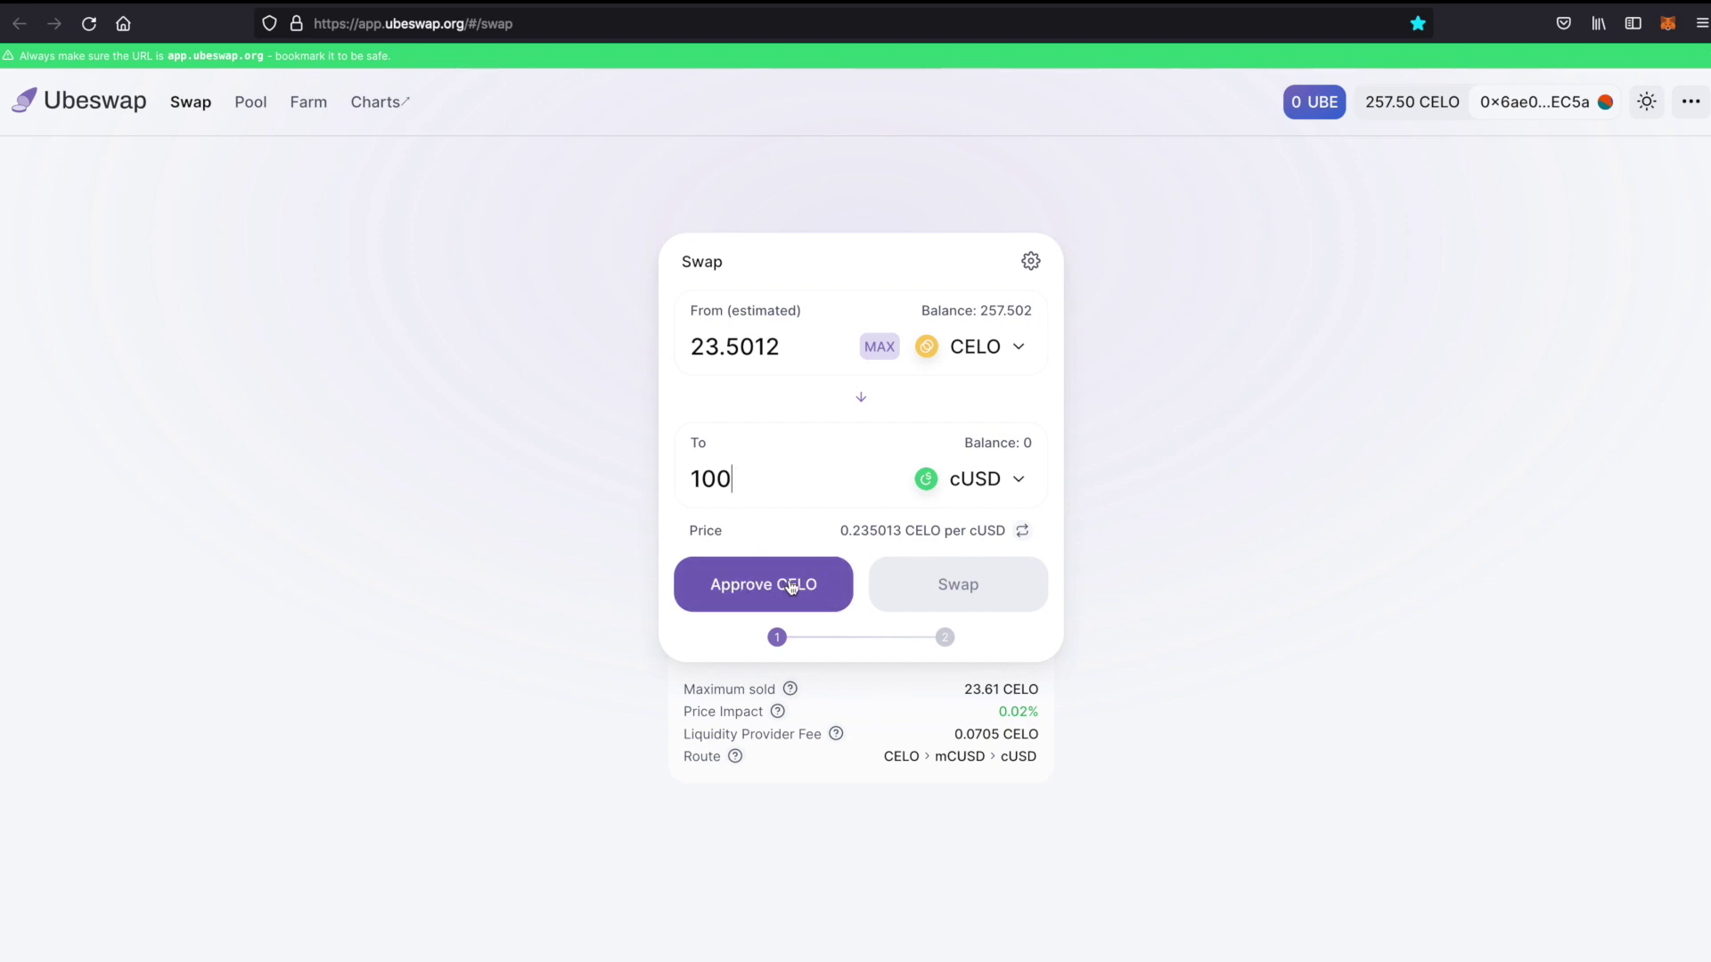
Approve CELO spending in MetaMask, then confirm the 23.5012 CELO for 100 cUSD swap.
left_click(741, 595)
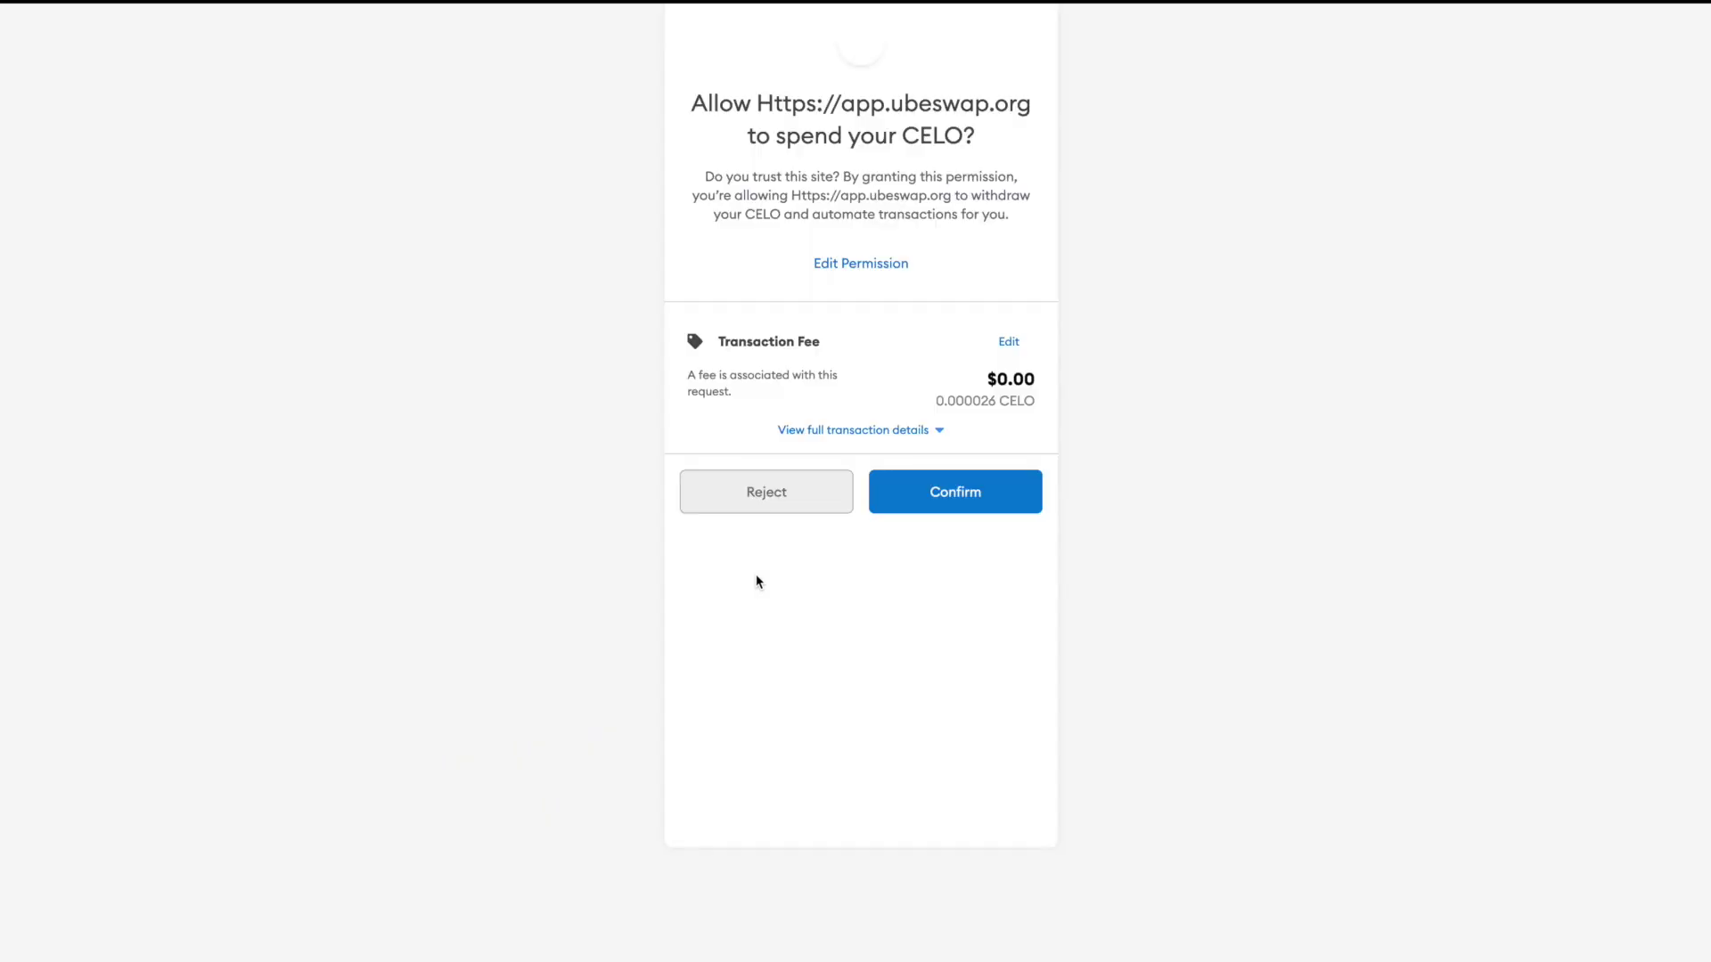
left_click(933, 504)
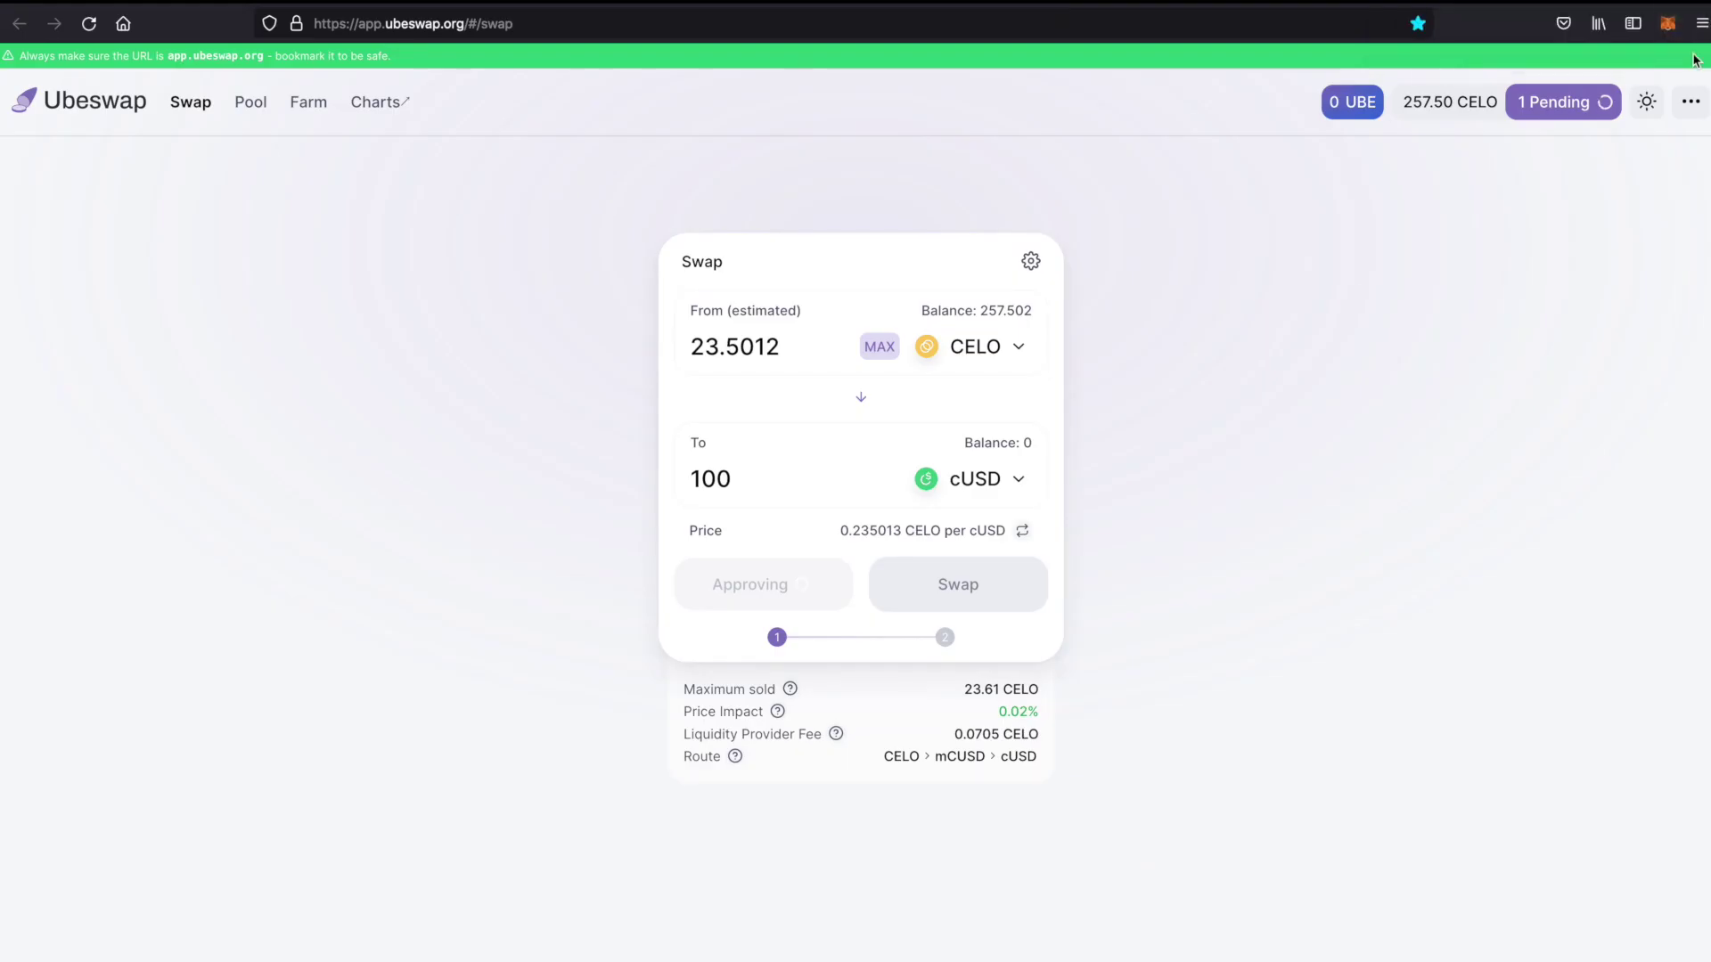
scroll(945, 557, "up", 3)
left_click(925, 615)
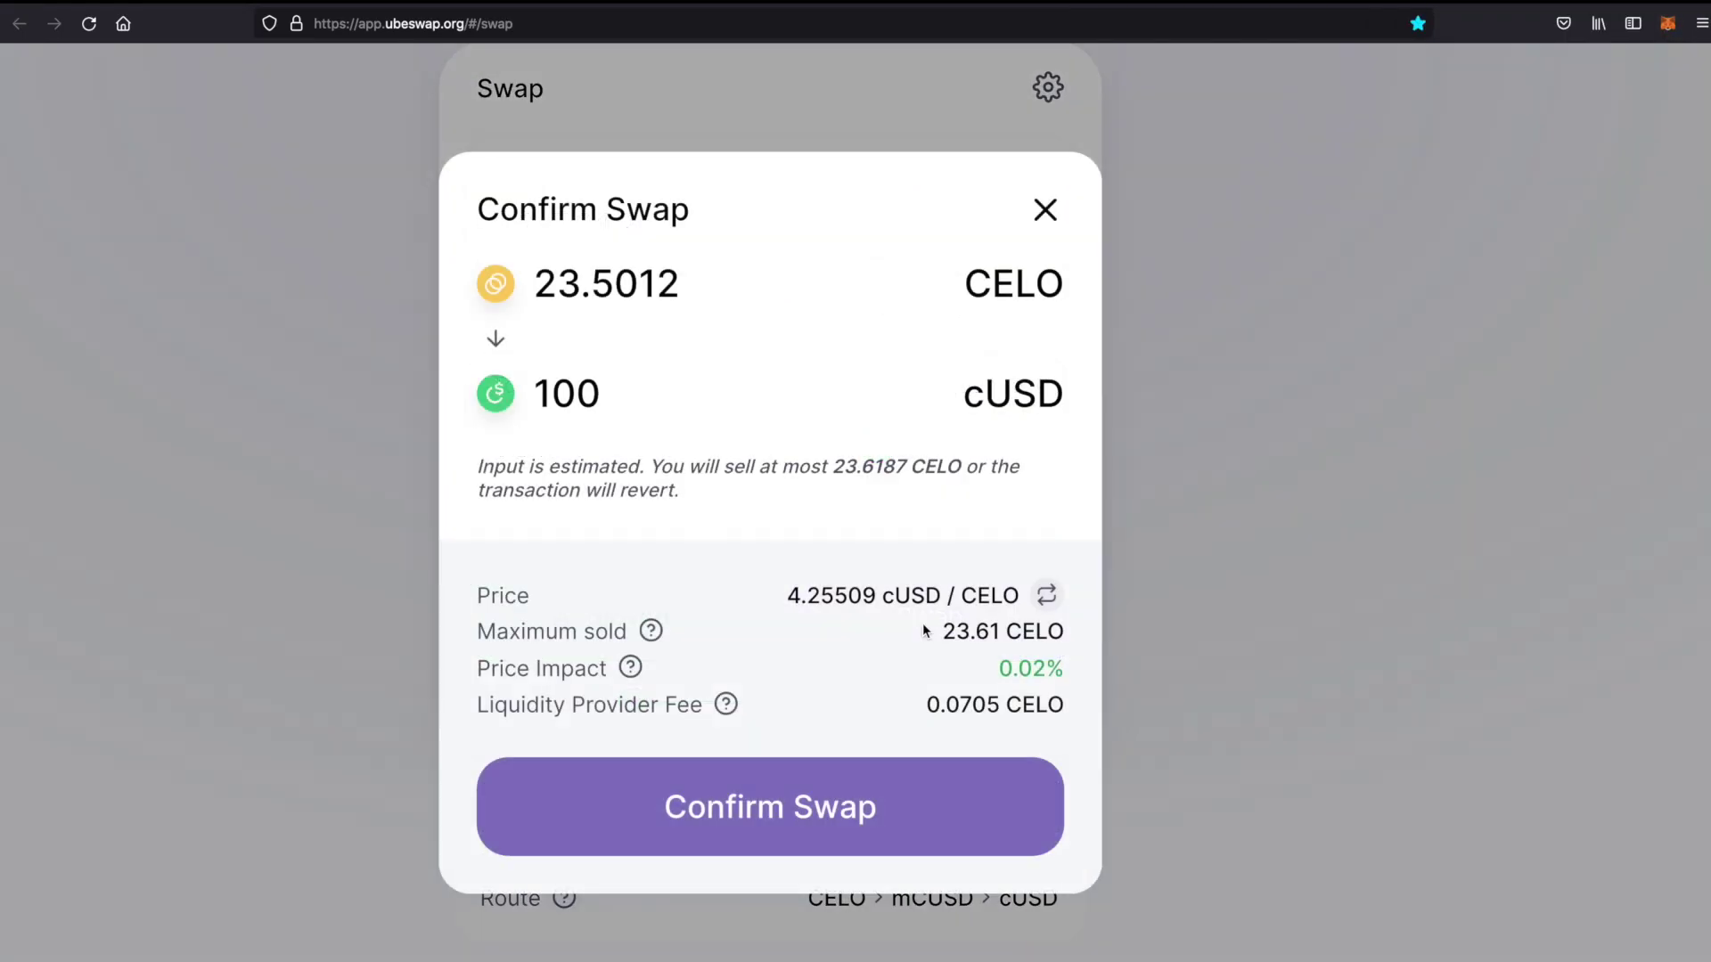
left_click(797, 796)
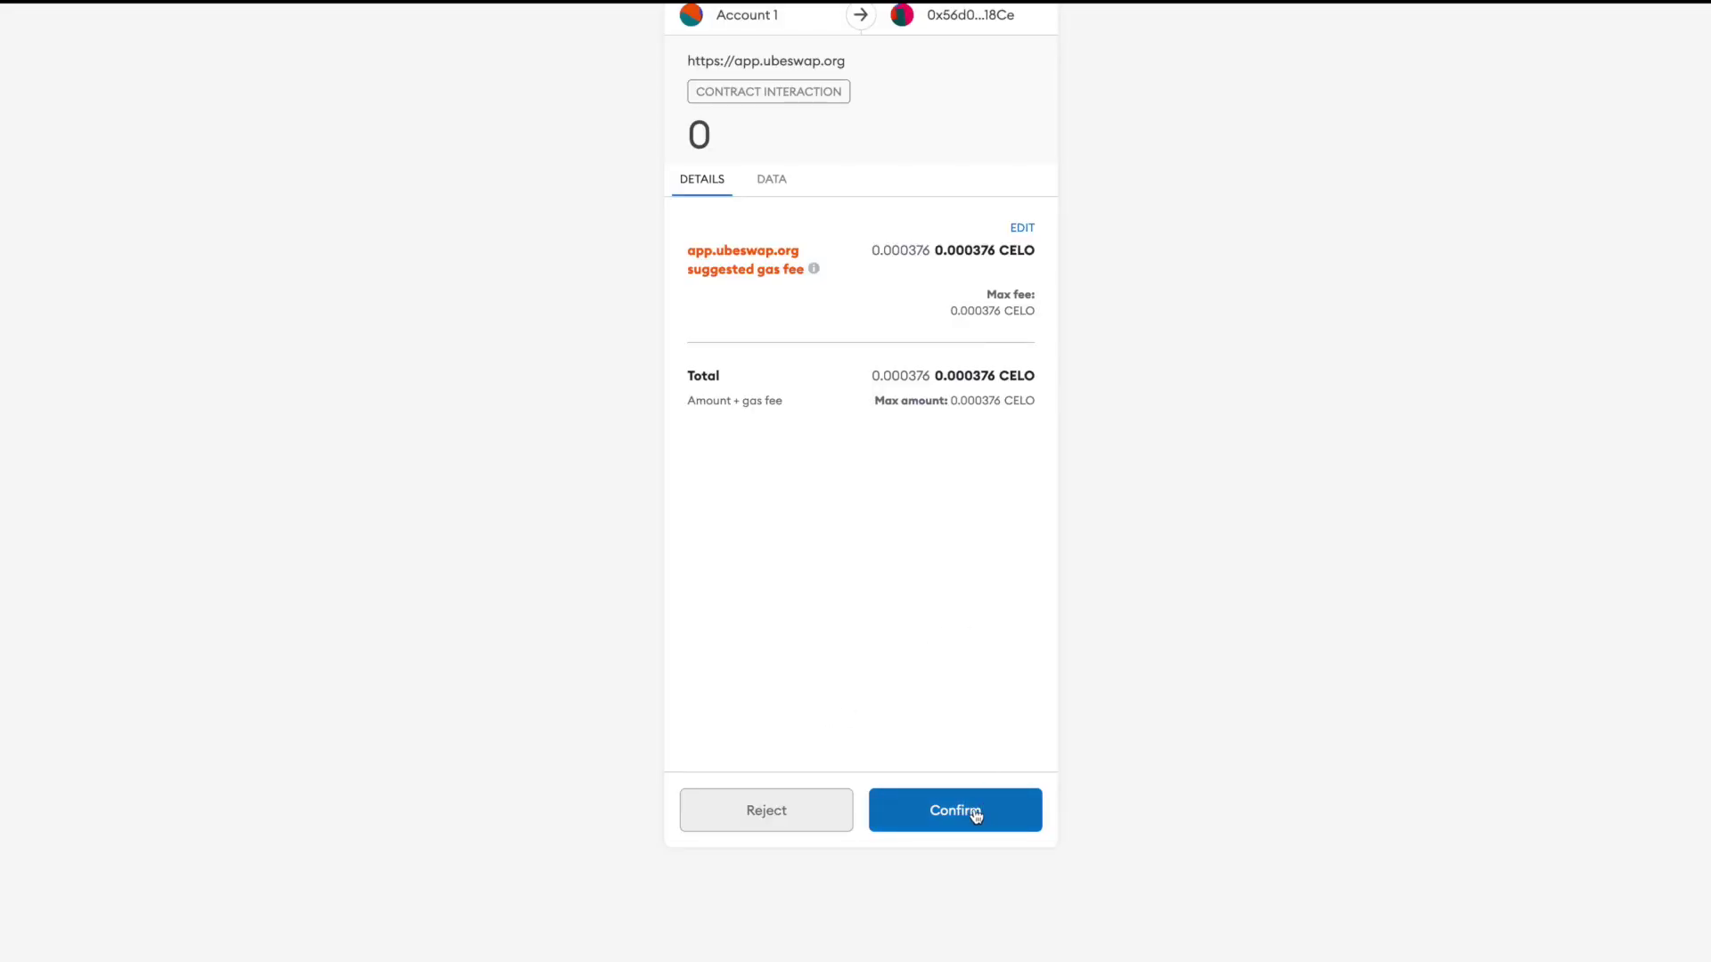
left_click(974, 813)
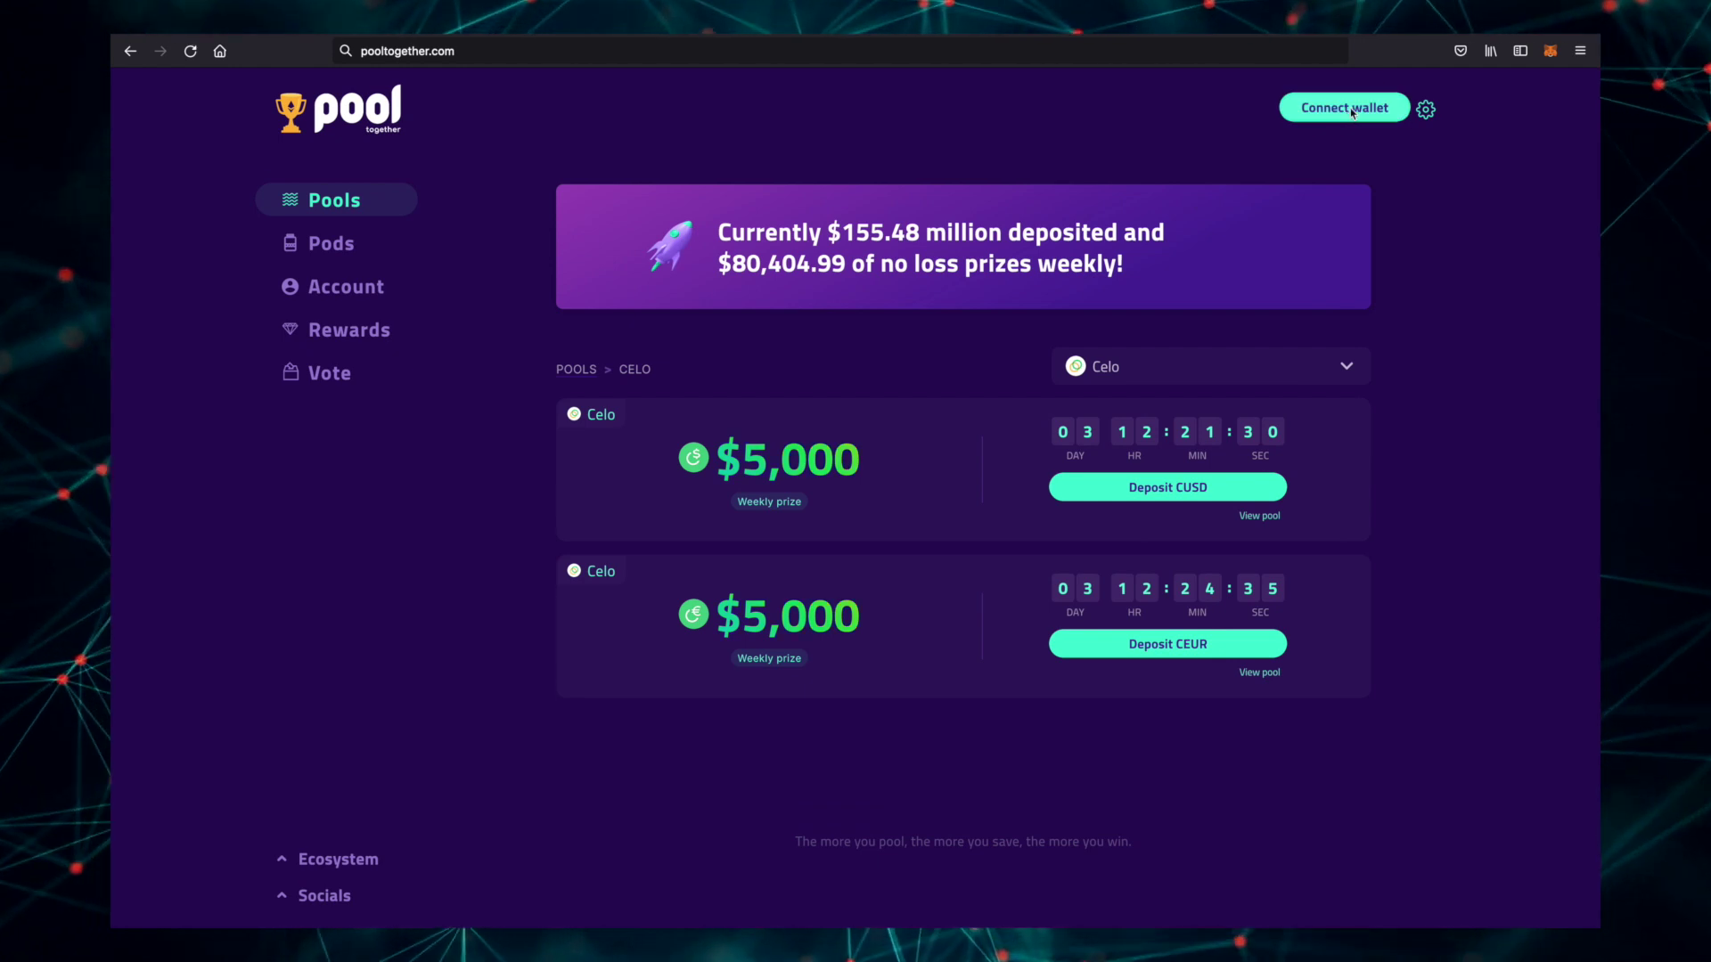
Connect MetaMask to PoolTogether and start a 100 cUSD deposit into the cUSD pool.
left_click(1350, 106)
left_click(852, 321)
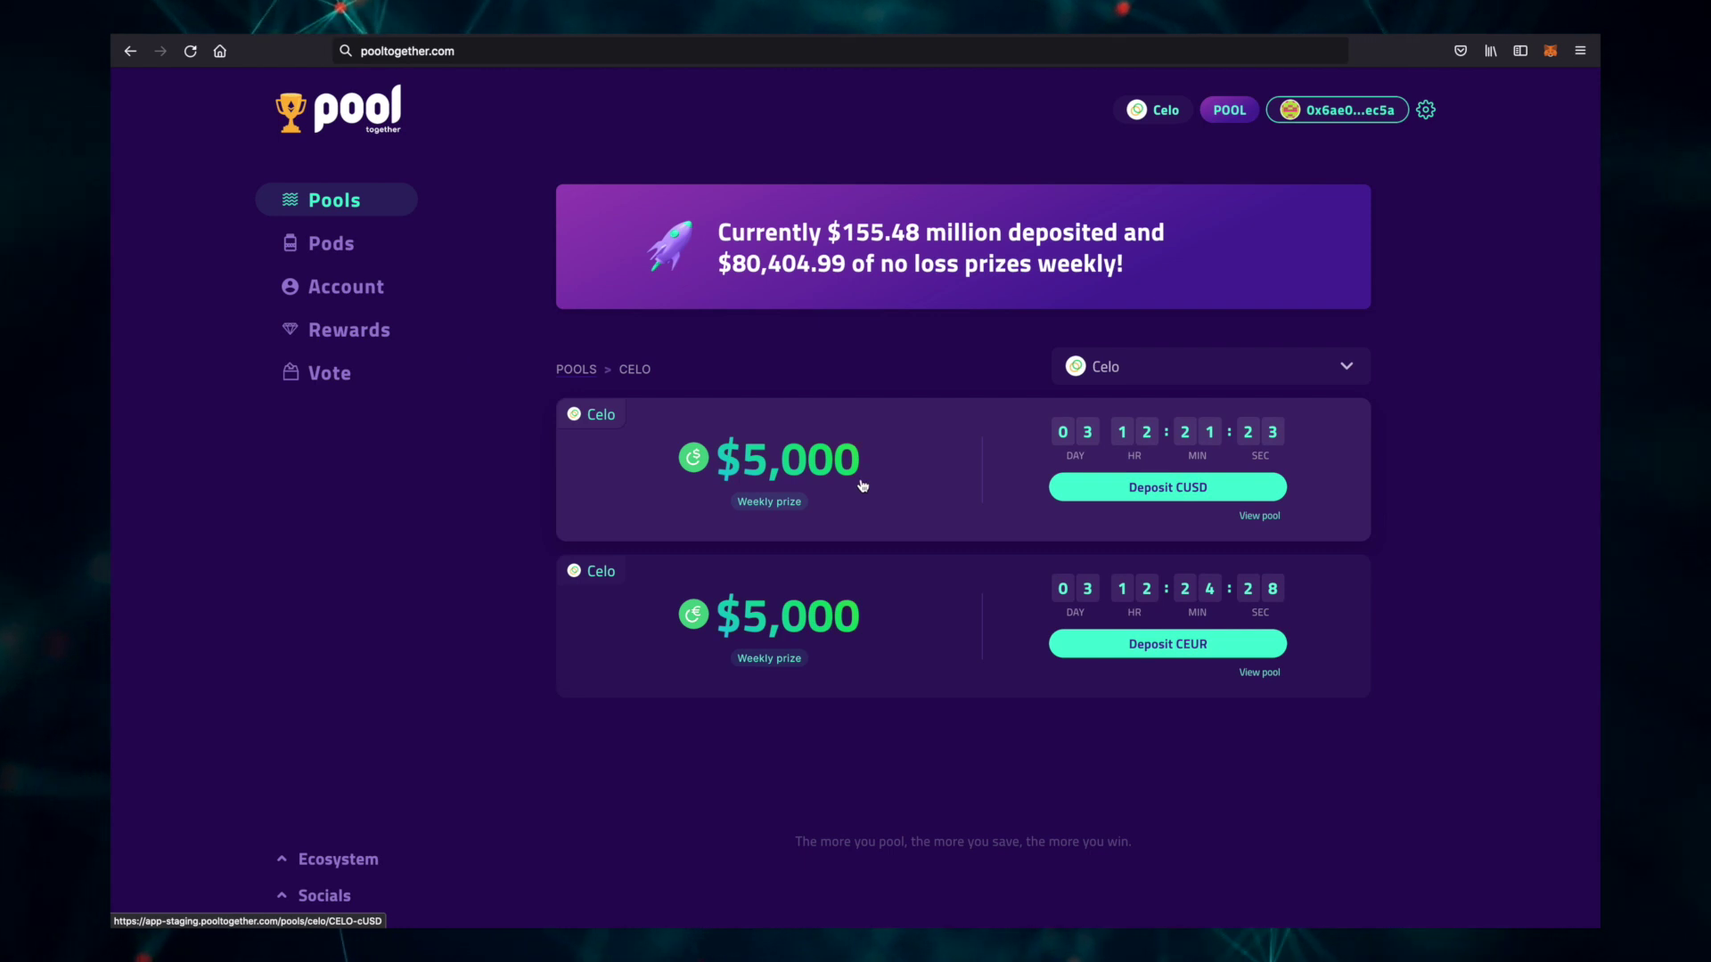
left_click(1146, 489)
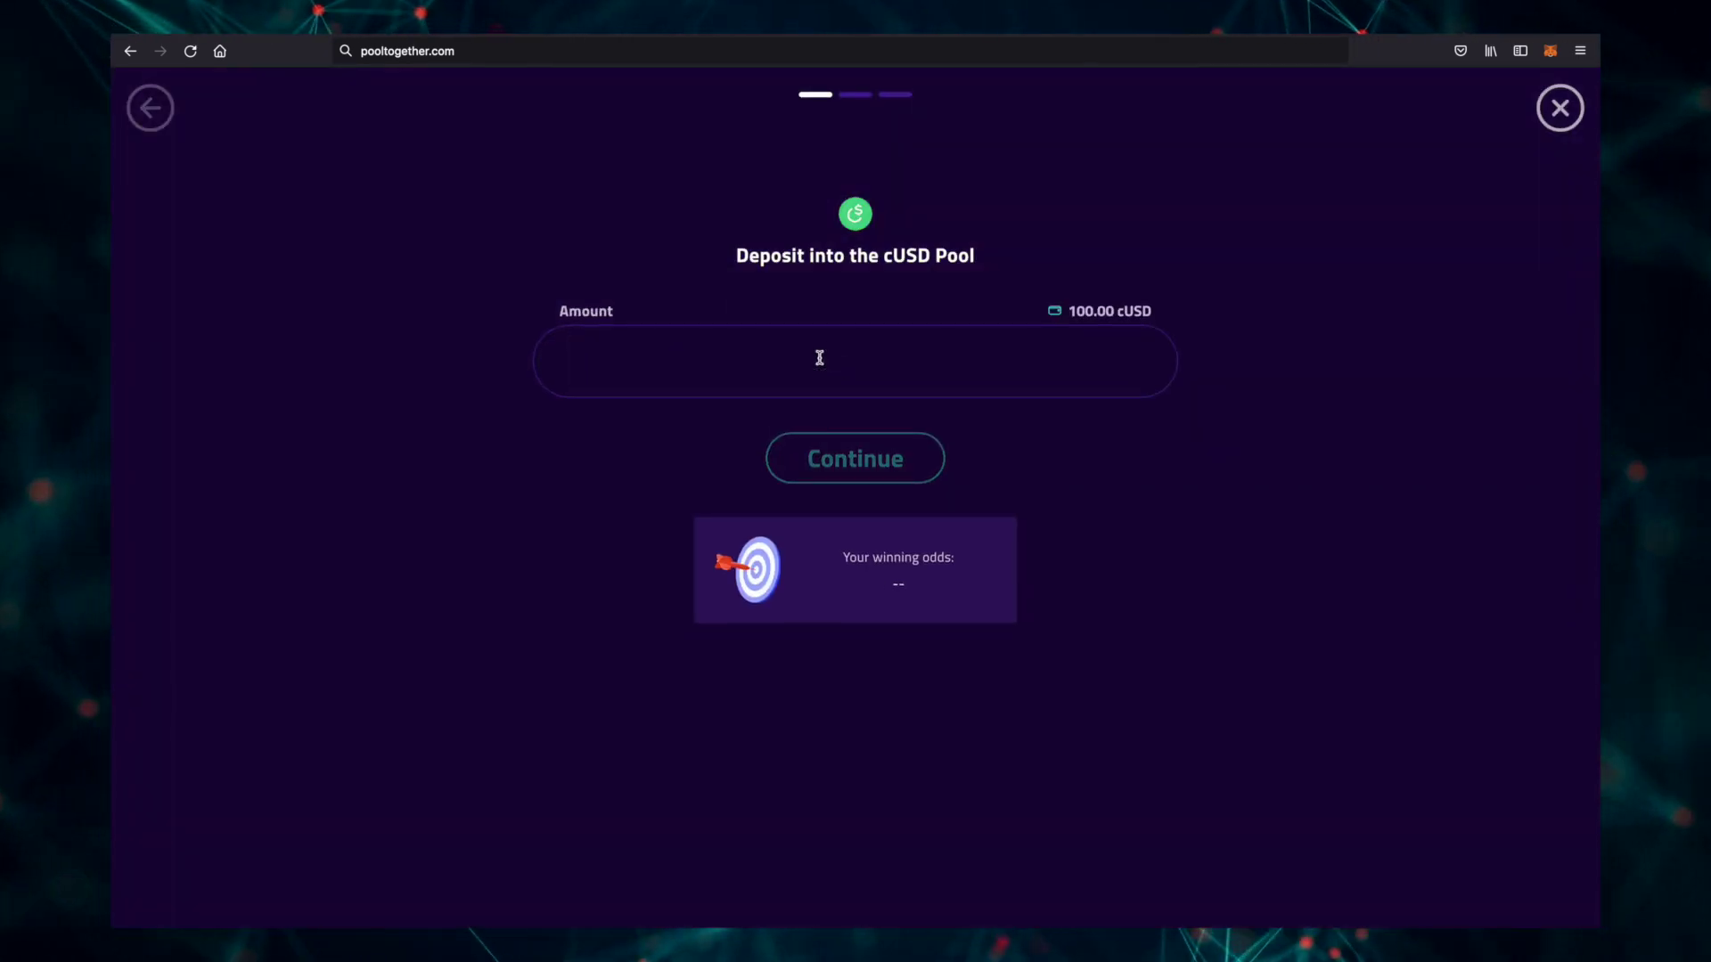
type("100")
left_click(873, 481)
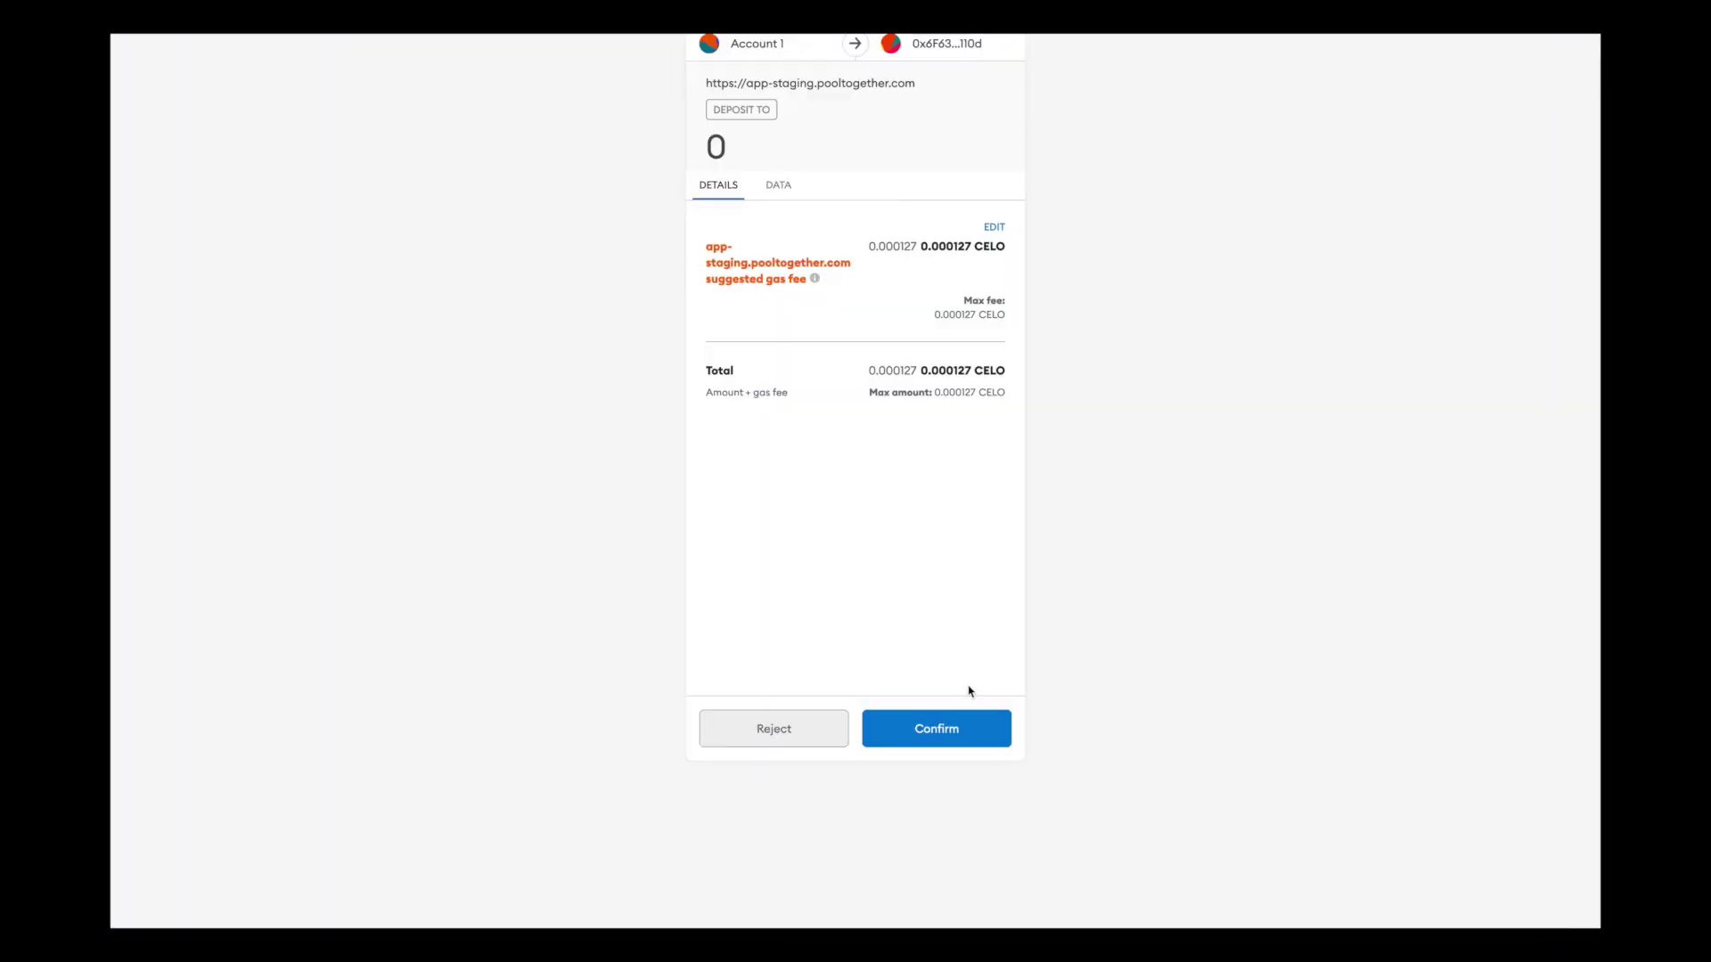
Confirm the 100 cUSD deposit transaction in MetaMask.
left_click(952, 732)
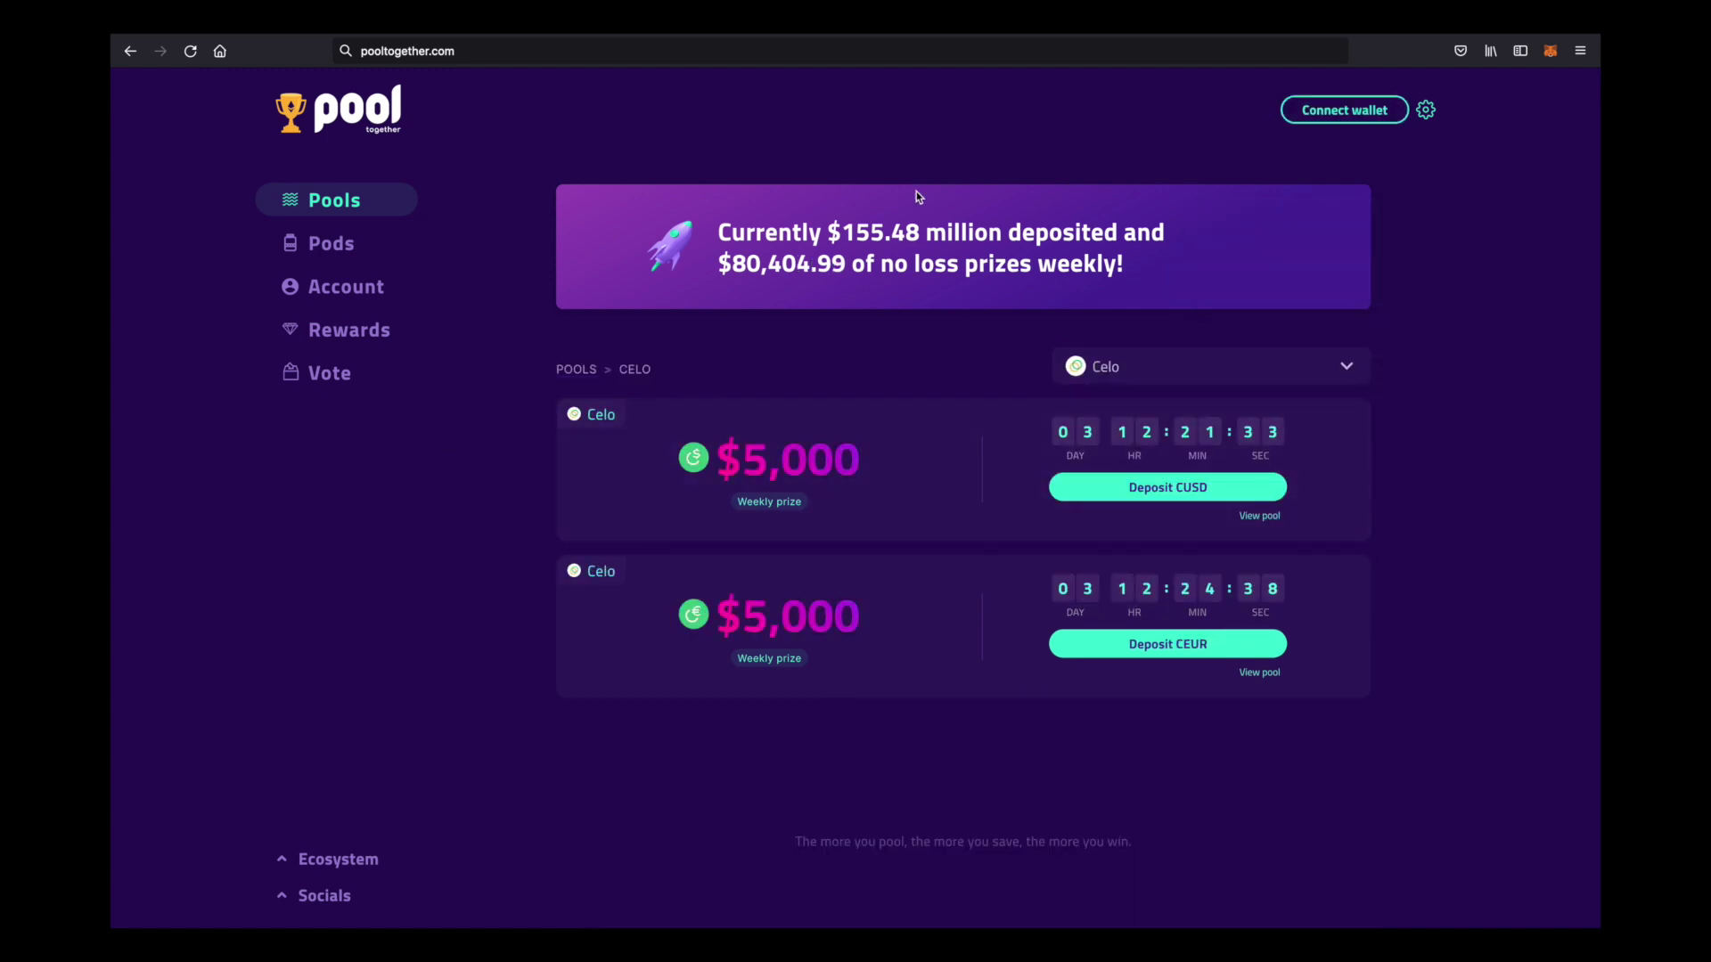
scroll(1373, 82, "up", 5)
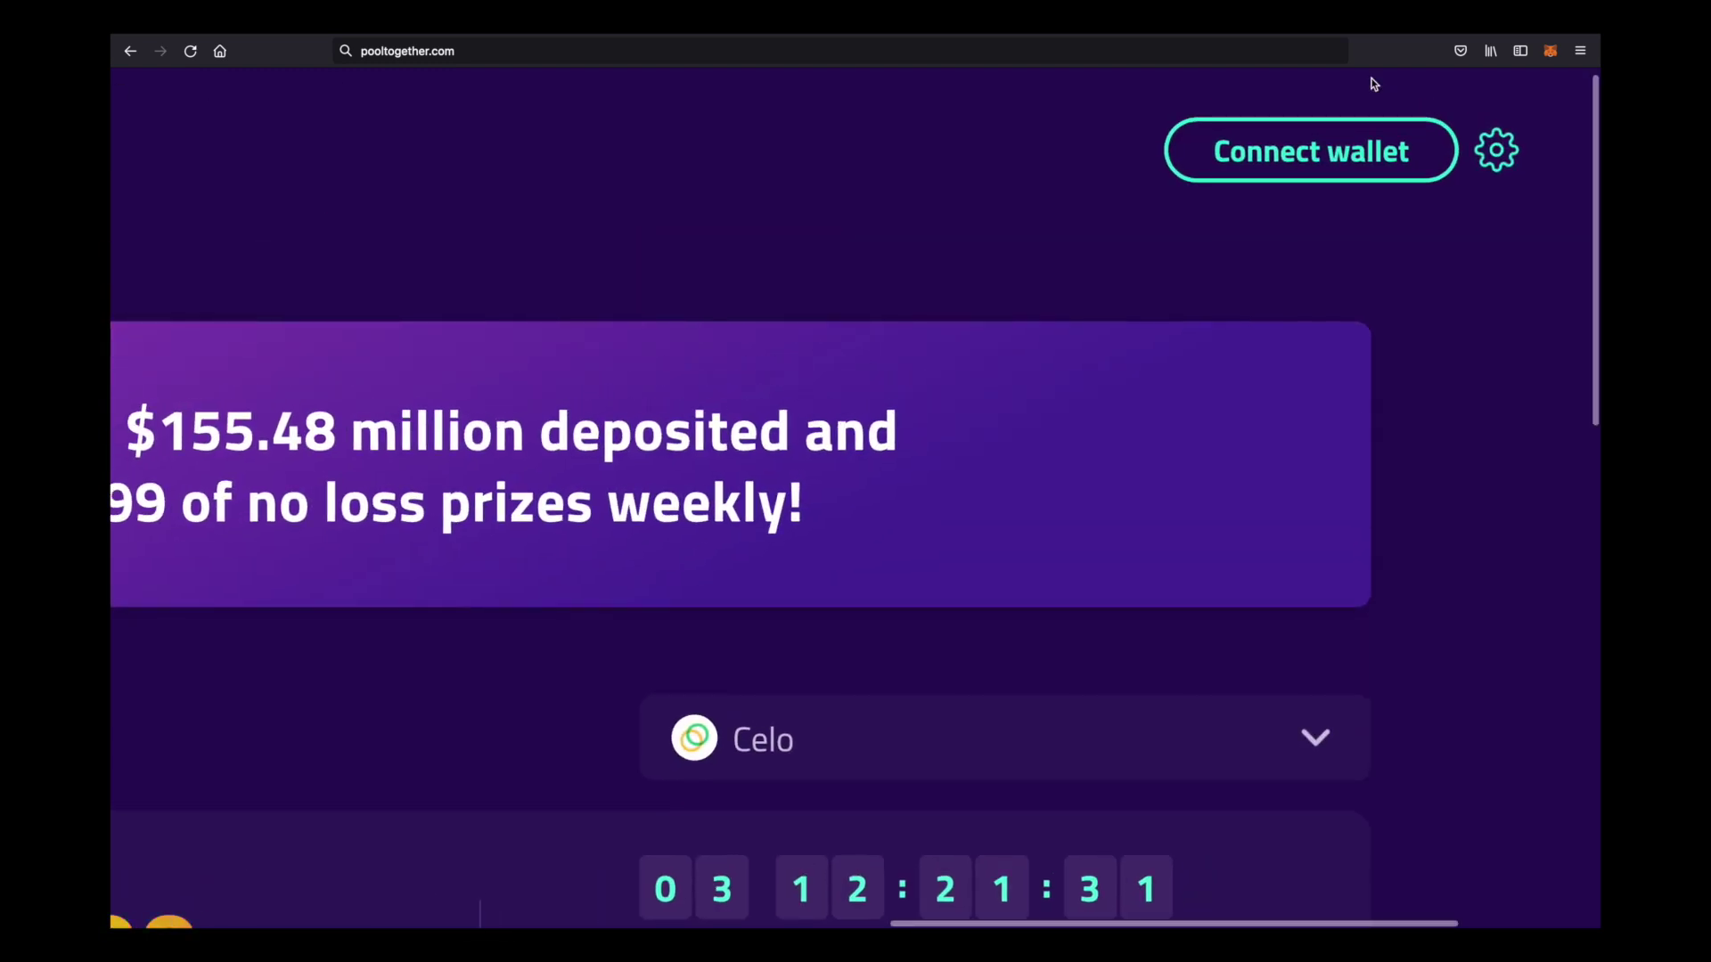